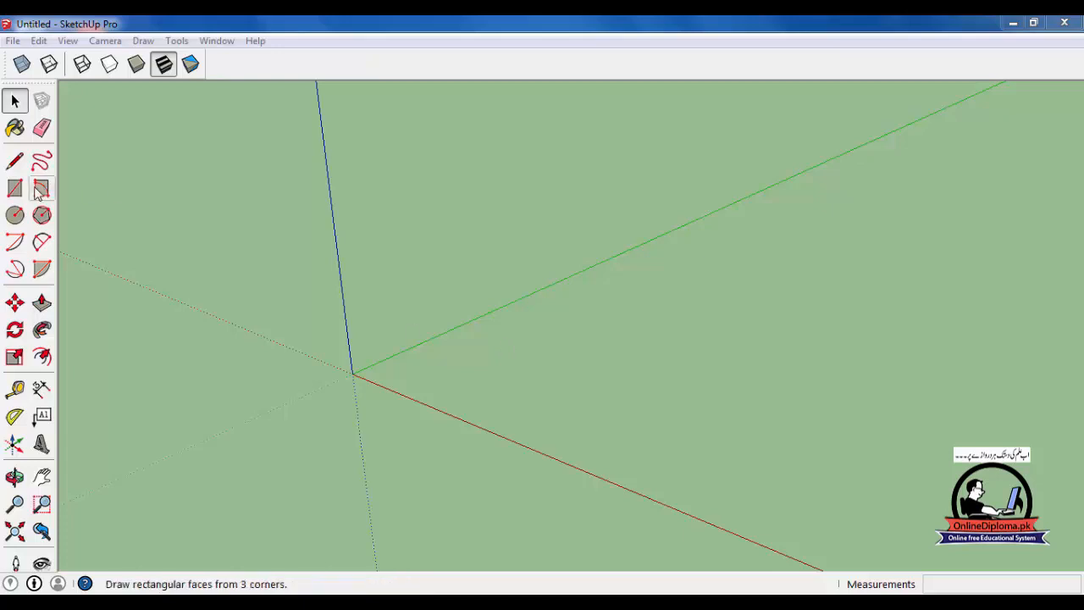
- Draw a rectangle about 19' by 26' from the origin and extrude it about 14' 7" with Push/Pull
click(15, 188)
click(352, 372)
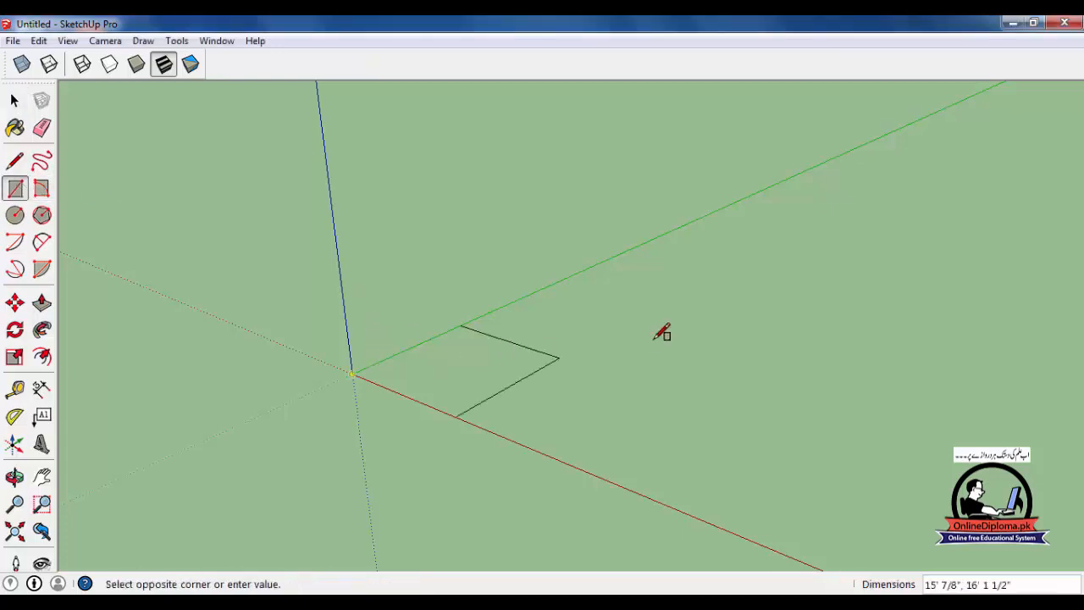
click(642, 336)
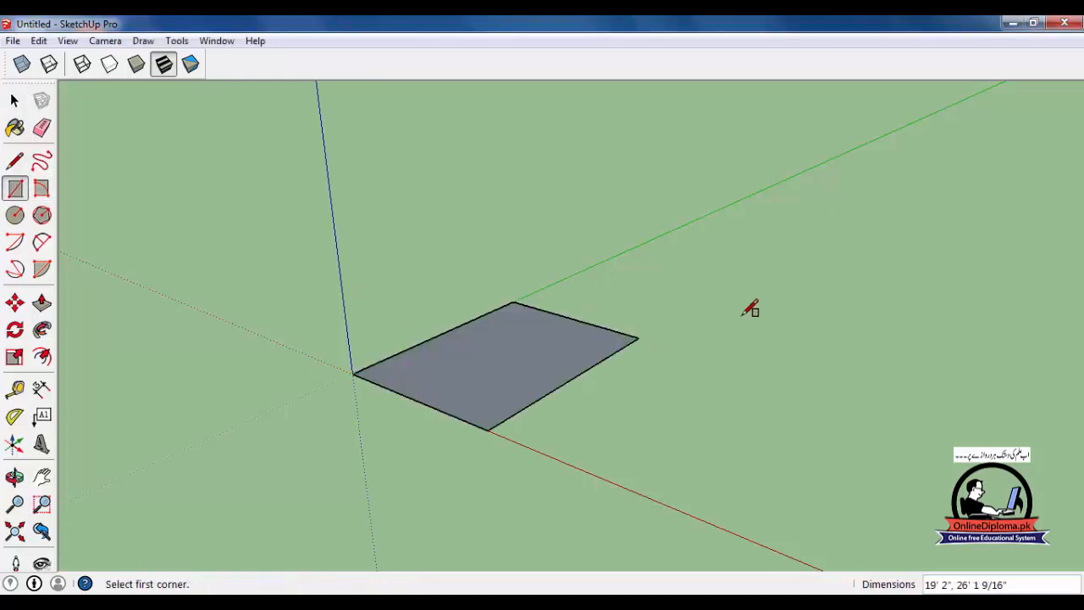
key(p)
drag(525, 382, 535, 247)
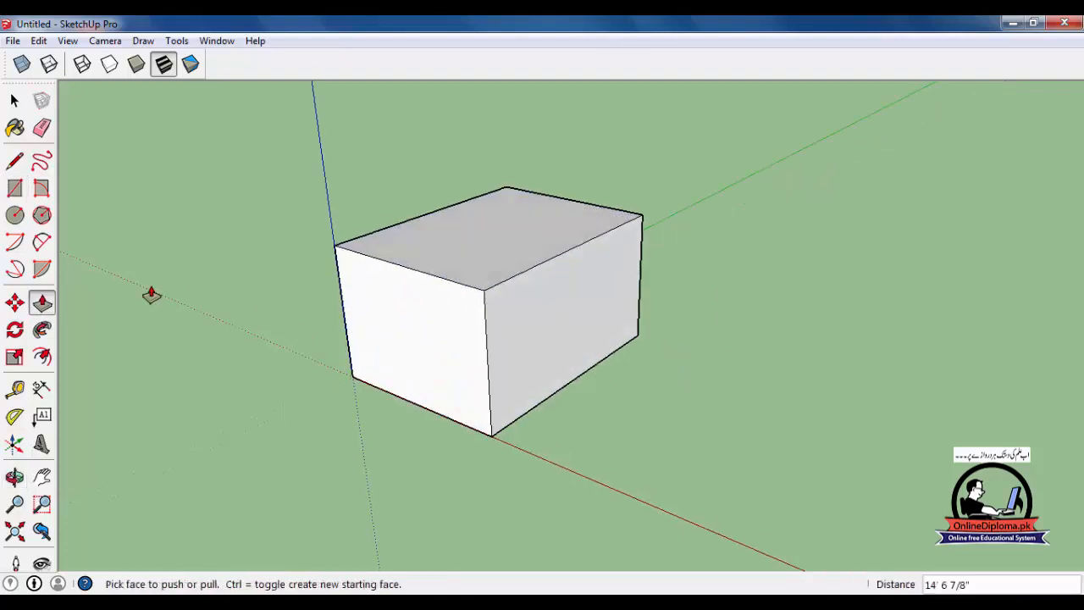
- Build a separate small box beside the large one, about 8' 4" square and 6' 4" high
click(15, 188)
click(777, 394)
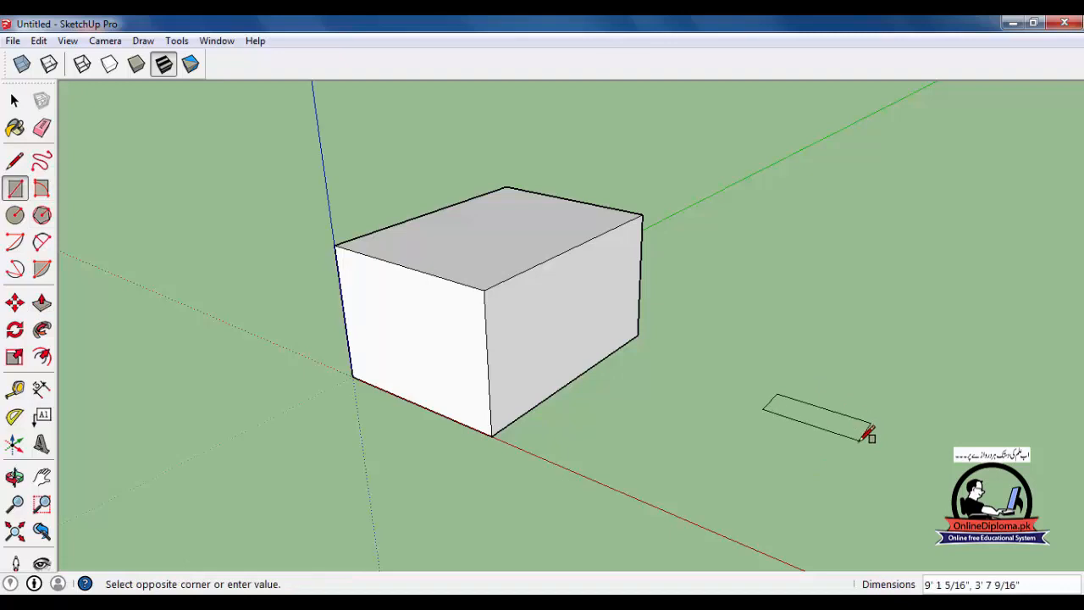
click(834, 455)
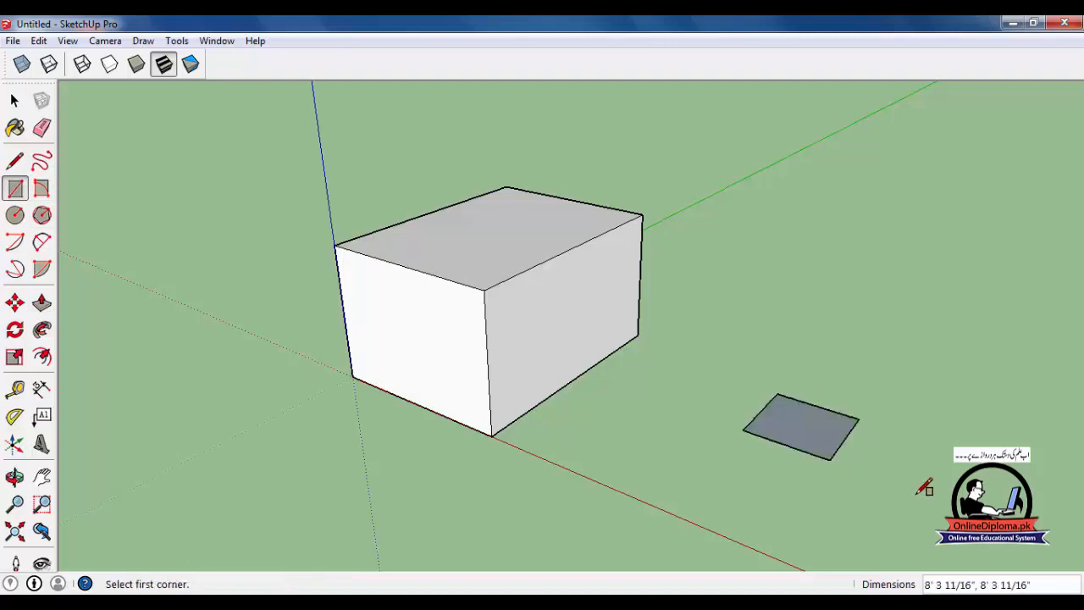
key(p)
drag(791, 407, 799, 377)
click(800, 377)
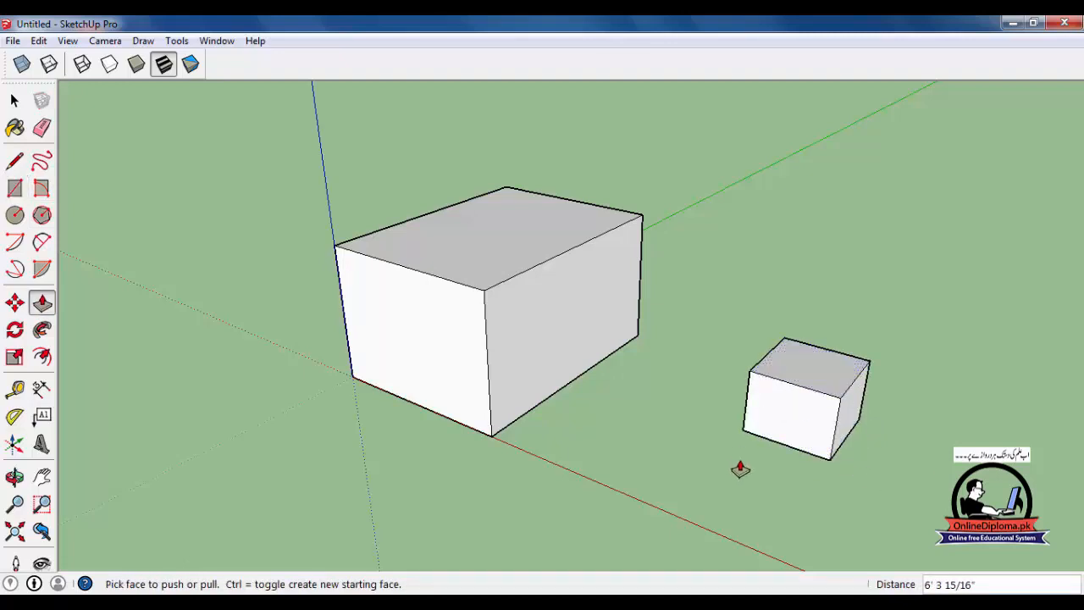
middle_drag(740, 471, 756, 462)
- Move the whole small box about 19' so its lower corner meets the base edge of the large box's side
click(14, 101)
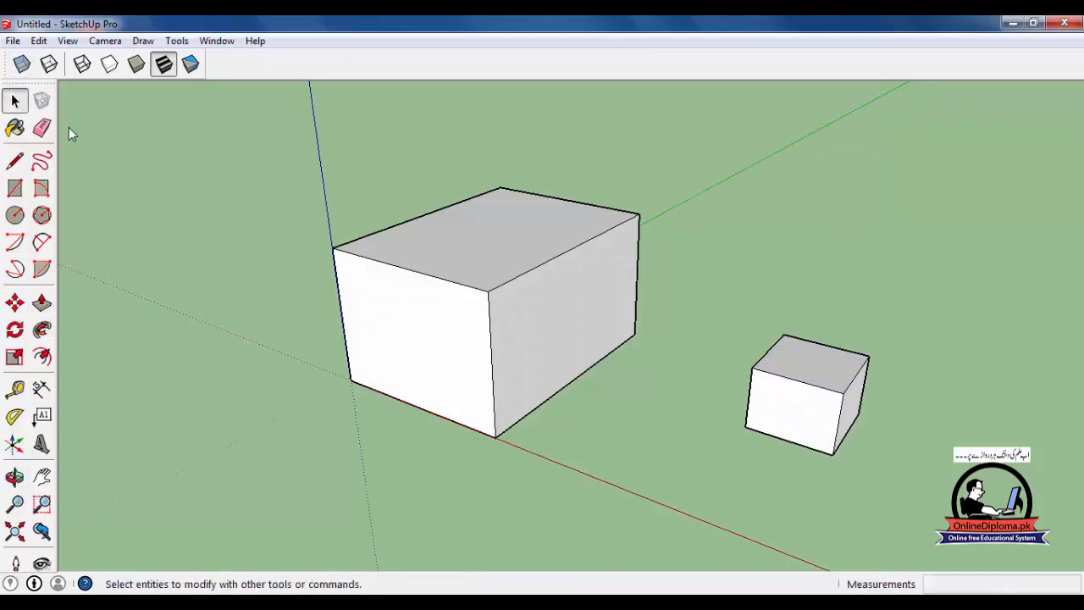
triple_click(772, 379)
key(m)
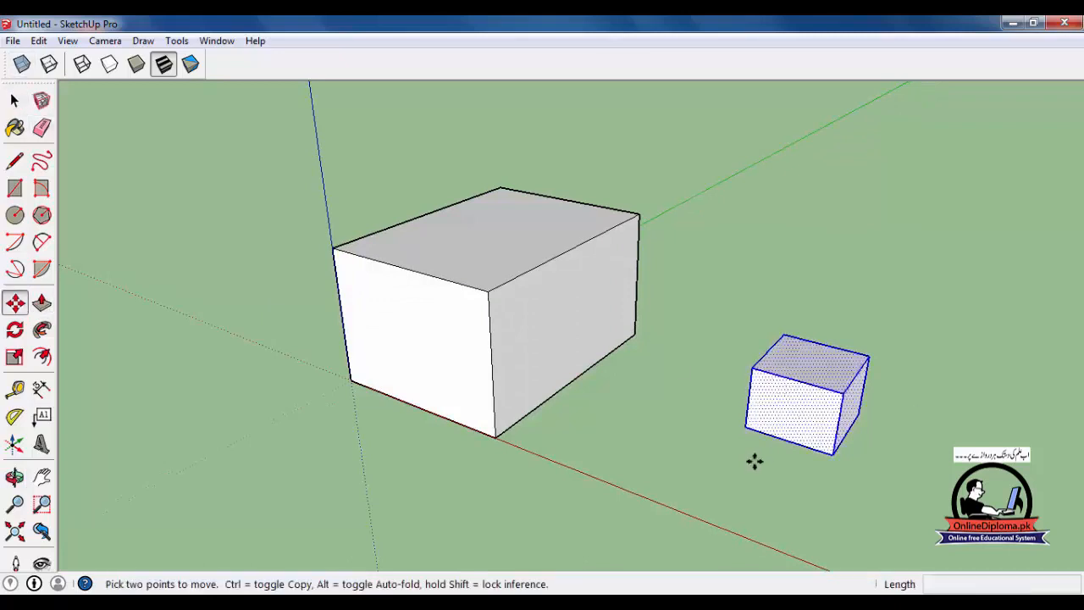
click(745, 426)
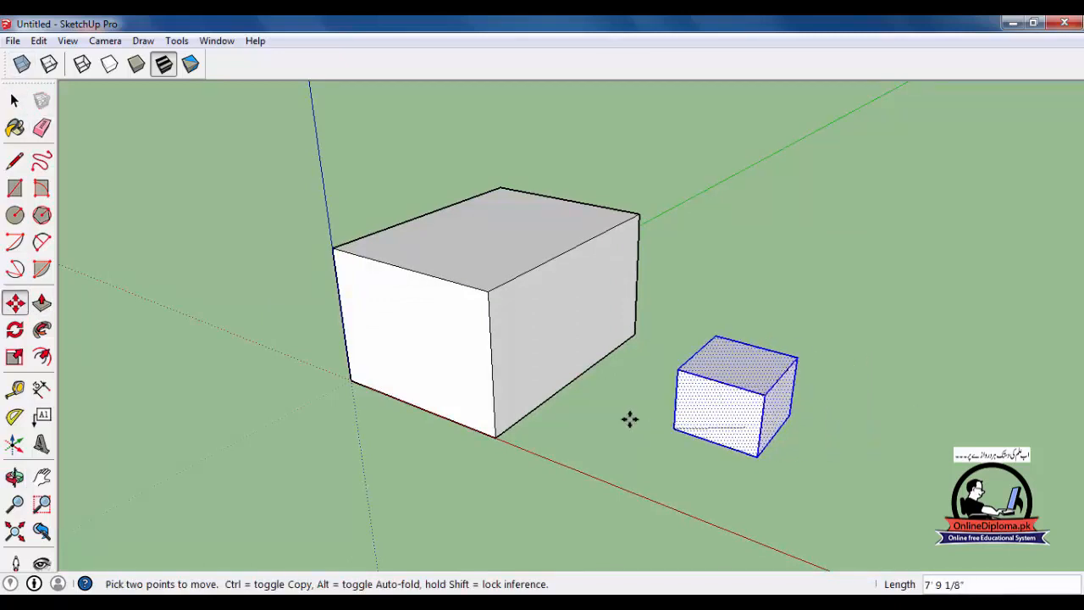
click(556, 395)
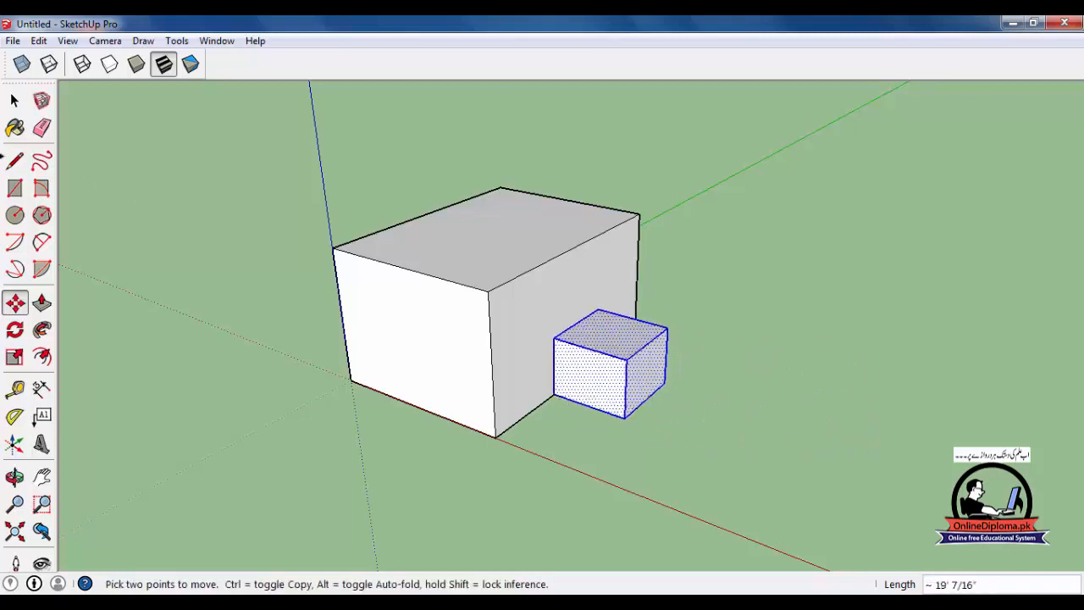
click(15, 101)
click(754, 519)
scroll(765, 522, up, 1)
middle_drag(765, 528, 762, 532)
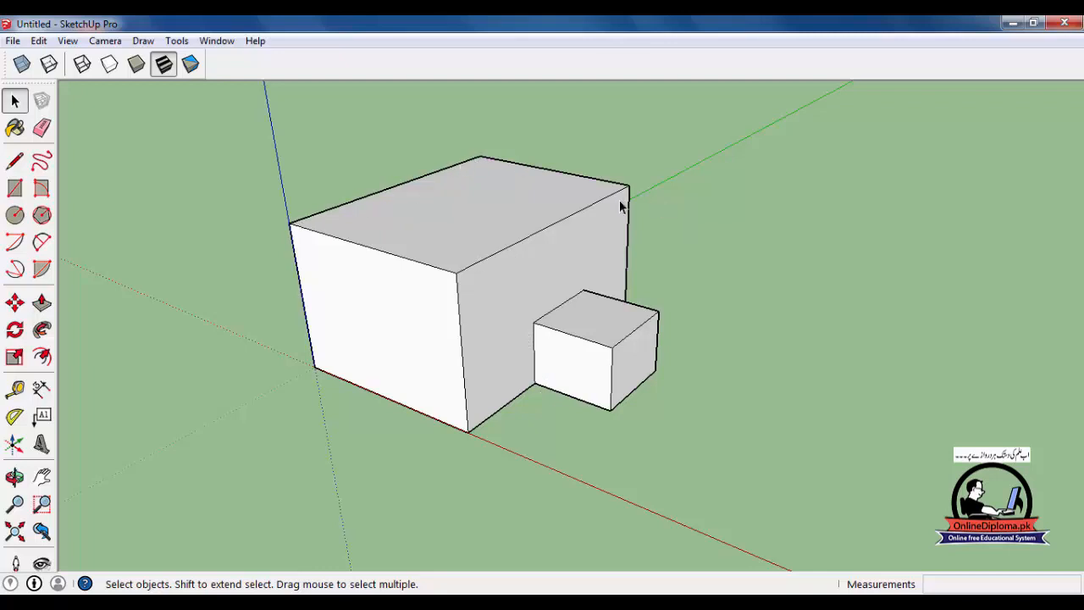
- Check the touching boxes in X-ray display and delete the small box's top face
click(507, 235)
click(586, 310)
click(550, 305)
click(565, 320)
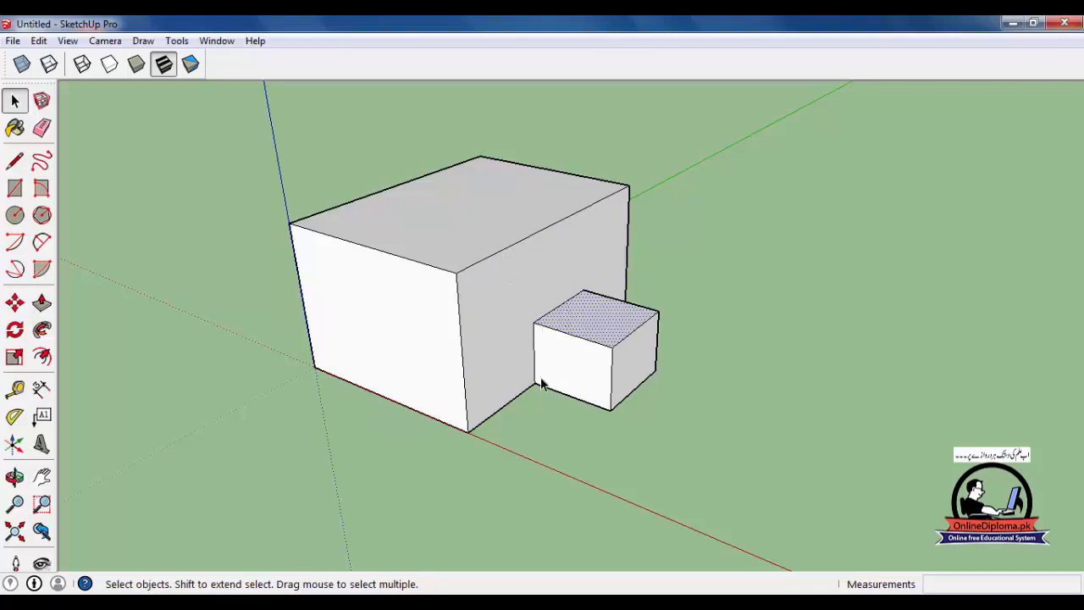
key(x)
scroll(545, 362, up, 4)
mouse_move(550, 367)
middle_down()
mouse_move(552, 380)
mouse_move(546, 367)
middle_up()
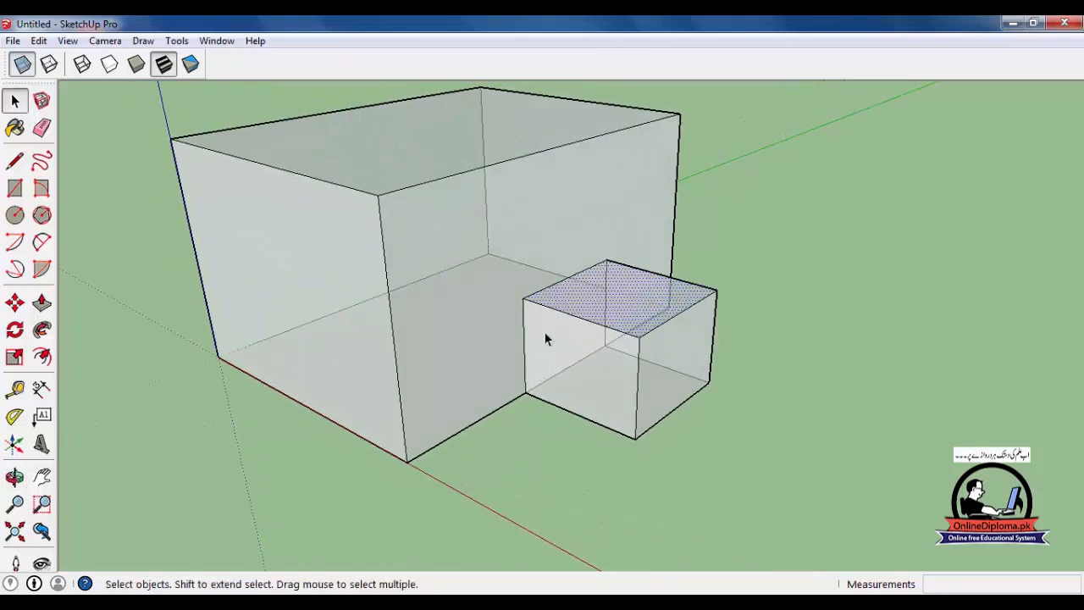
key(p)
key(Escape)
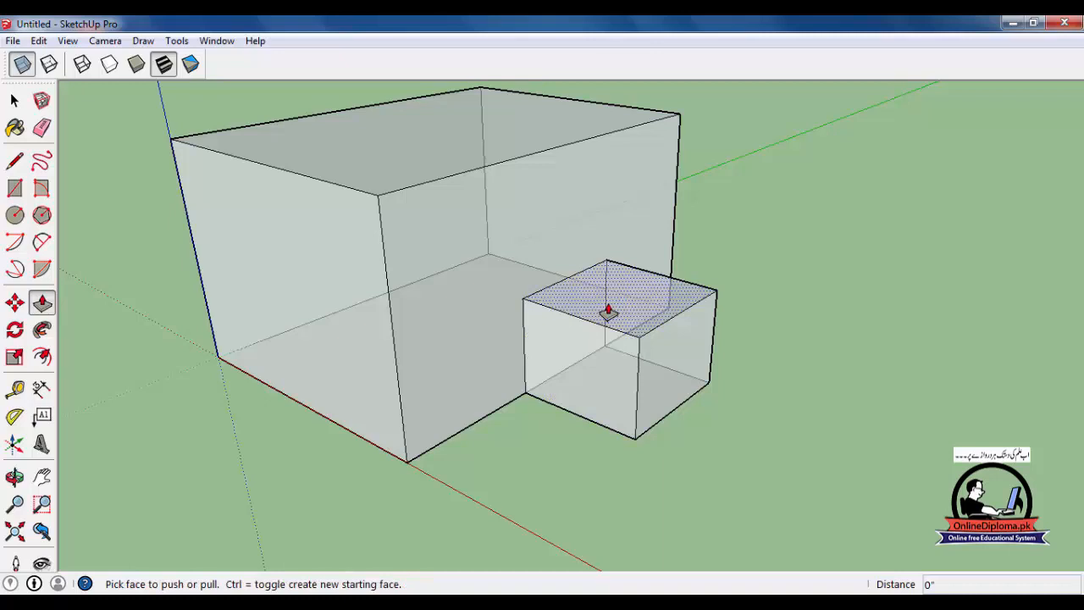
key(x)
key(Delete)
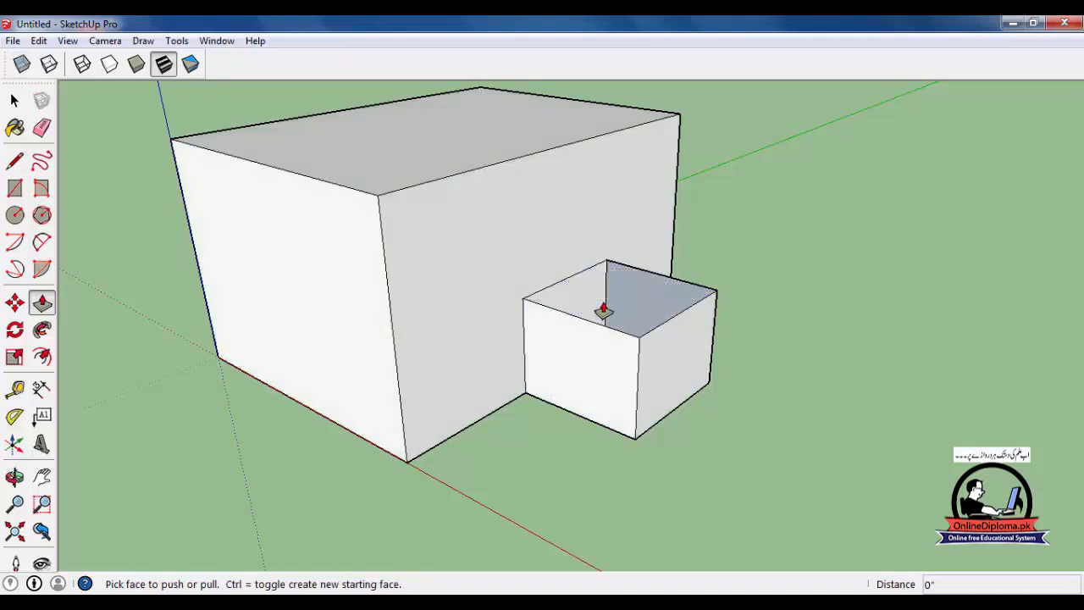
- Delete the small box's front face and try Push/Pull on the wall it shares with the large box
key(space)
click(593, 367)
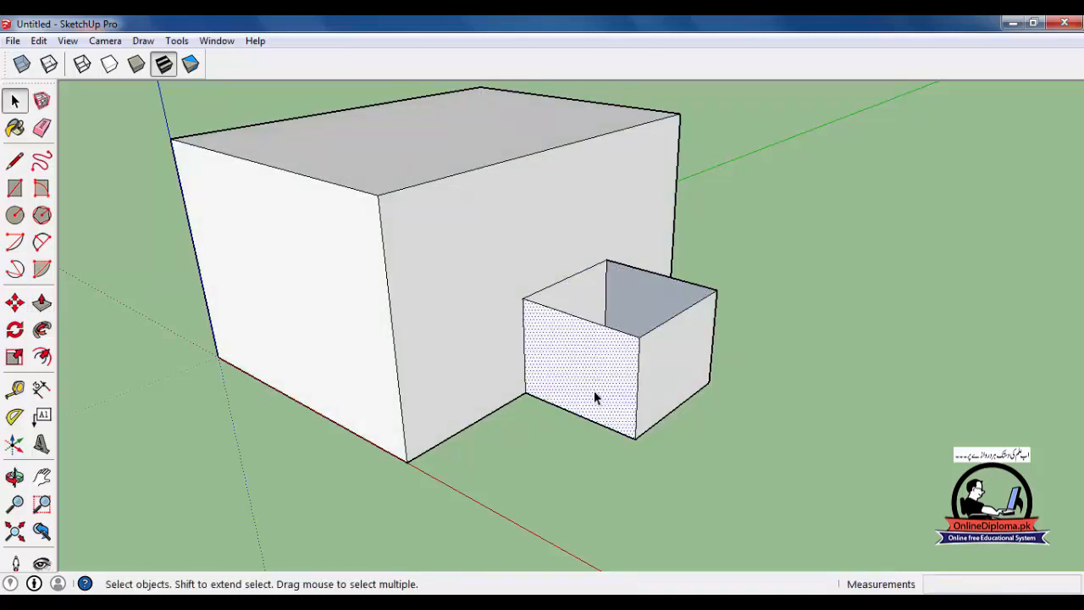
key(Delete)
middle_drag(581, 387, 561, 342)
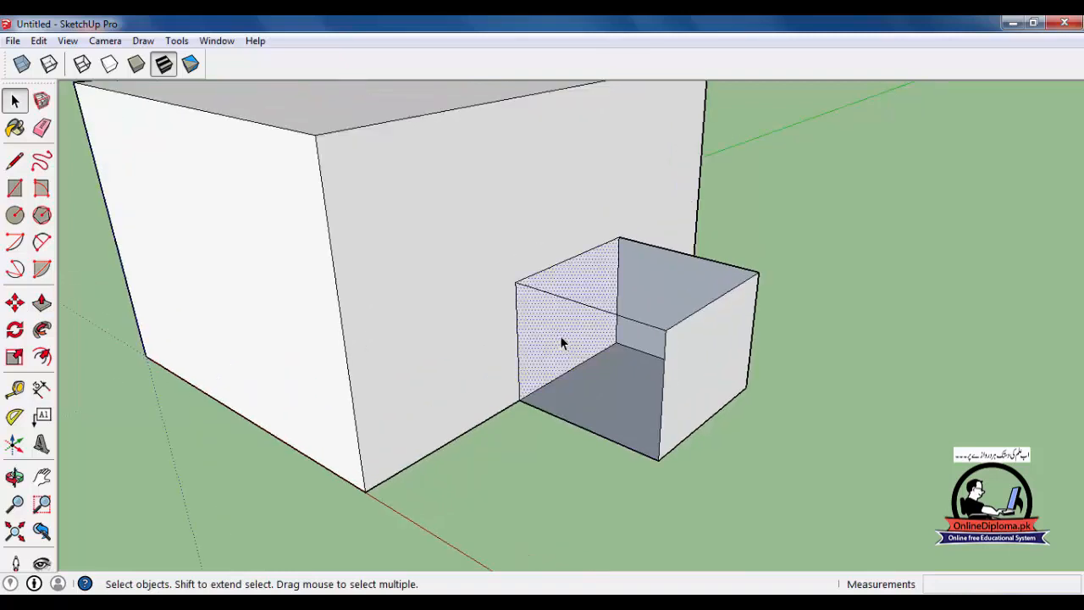
key(p)
click(551, 334)
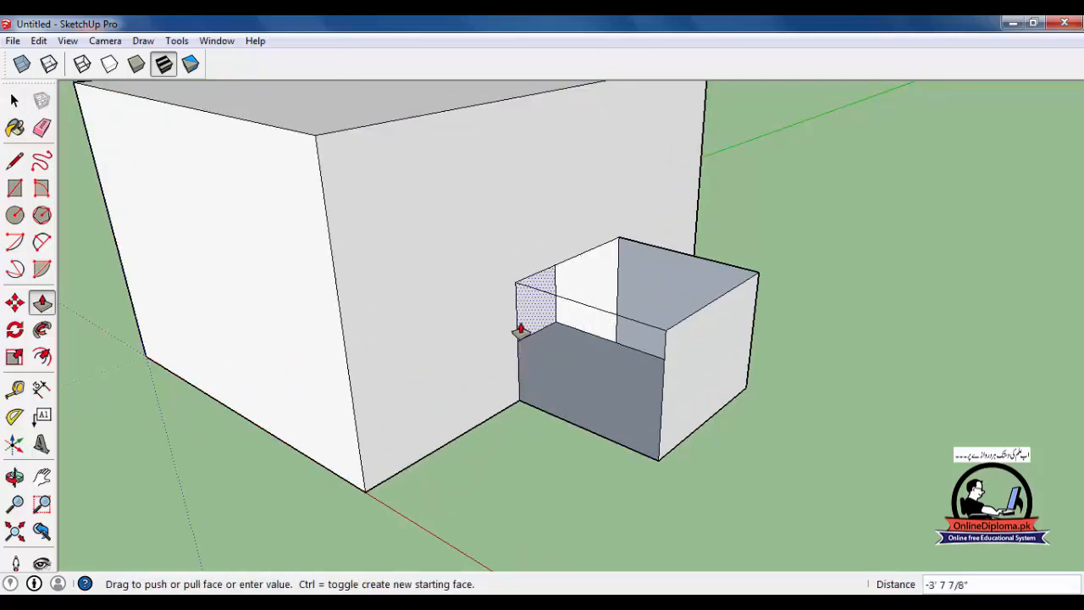
key(Escape)
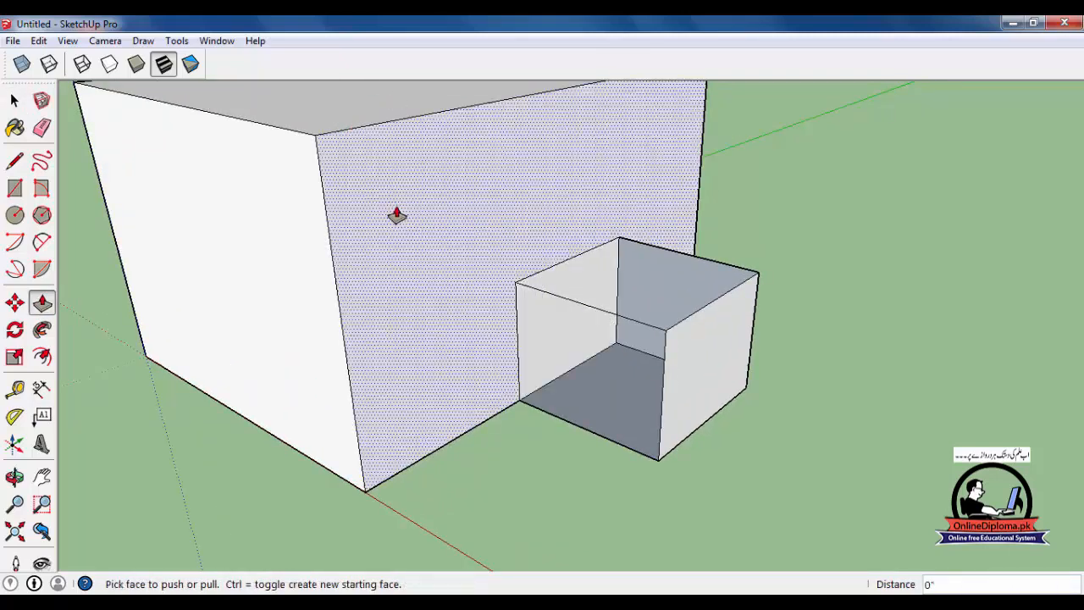
- Undo the two face deletions and the move of the small box
scroll(457, 290, down, 2)
key(ctrl+z)
key(ctrl+z)
key(ctrl+z)
scroll(487, 314, down, 3)
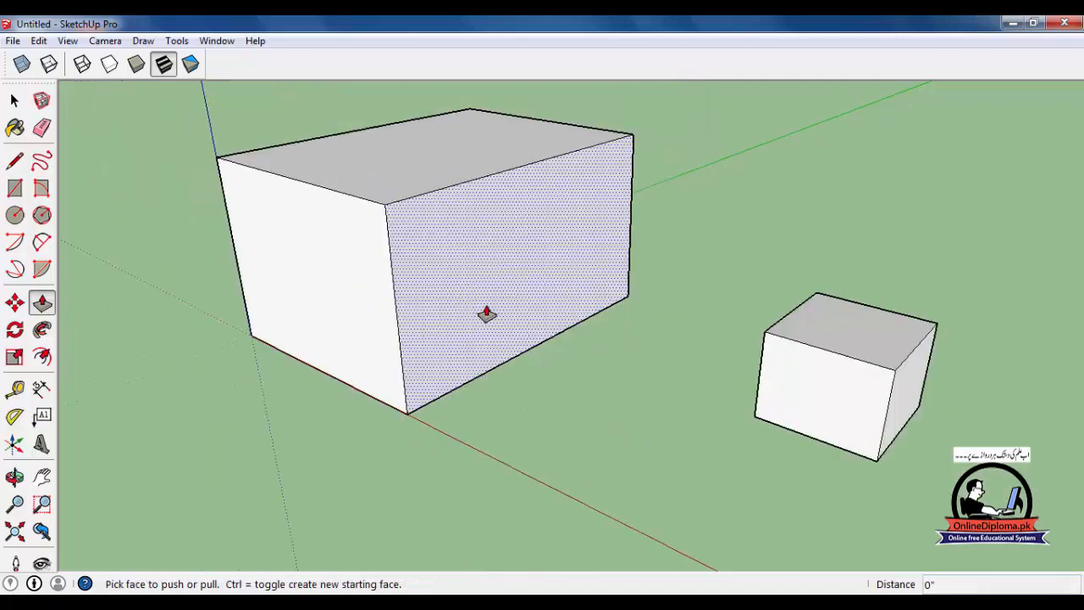
scroll(487, 314, down, 2)
click(14, 100)
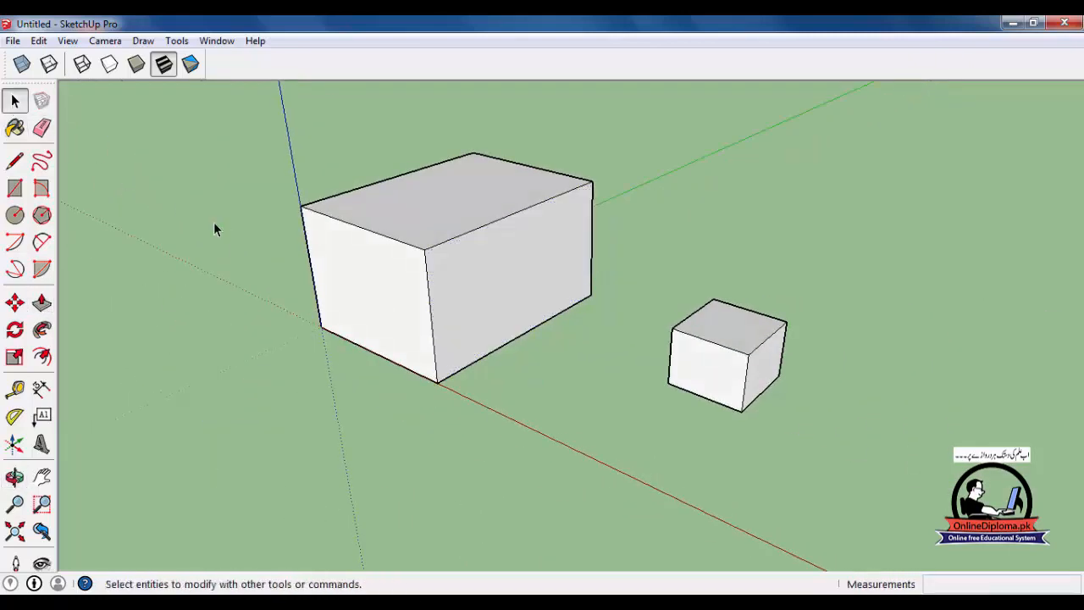
- Select all connected geometry of the small box and make it a group
triple_click(723, 399)
middle_drag(718, 398, 738, 378)
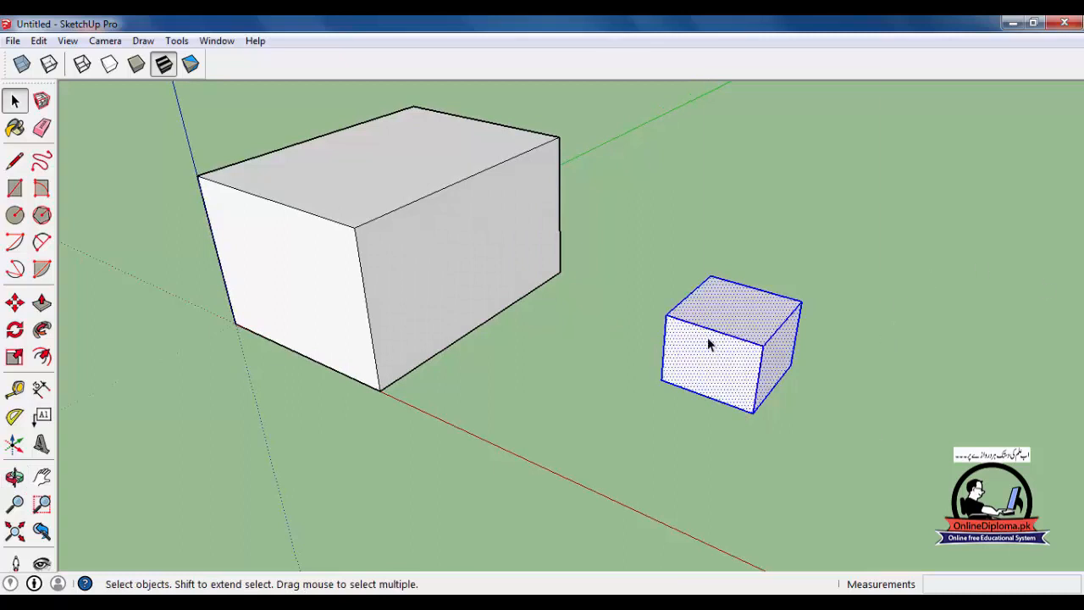
right_click(710, 343)
click(760, 213)
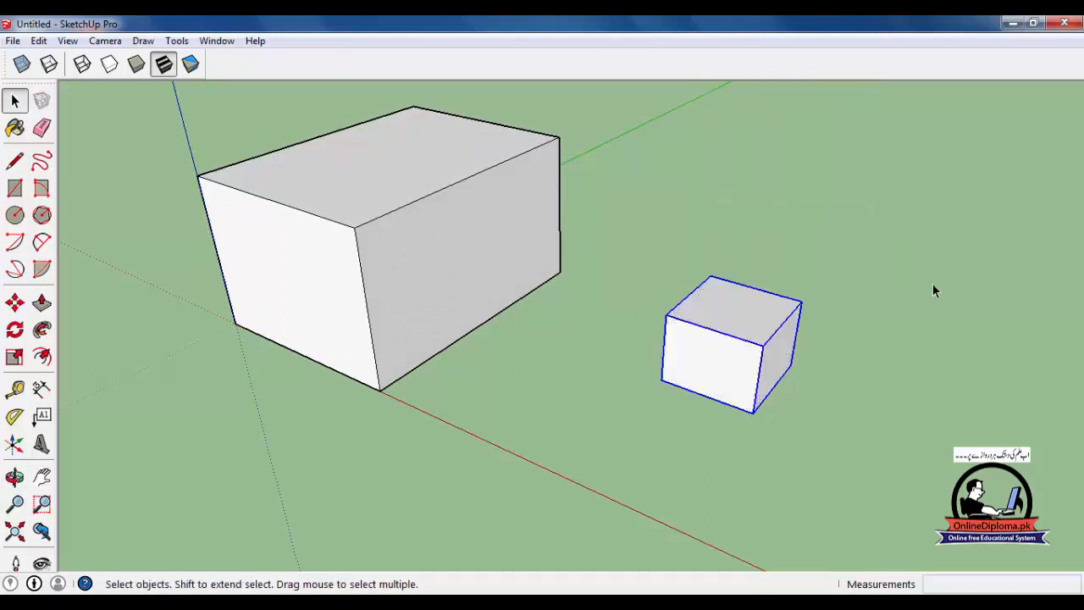
drag(640, 247, 941, 472)
click(415, 222)
- Move the grouped small box about 19' 10" against the large box's side and check the contact in X-ray display
click(688, 351)
key(m)
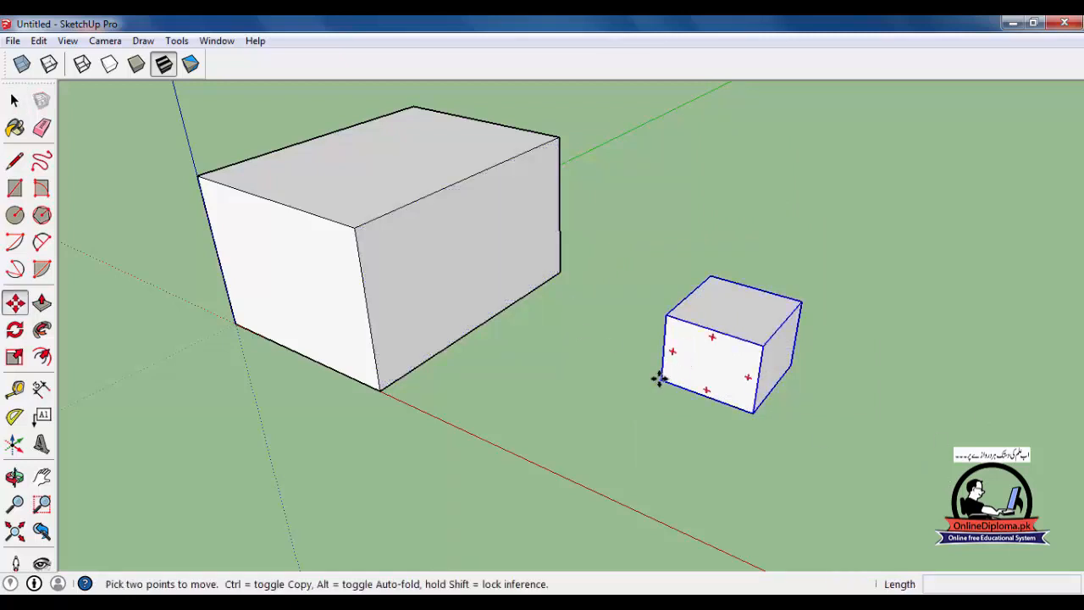
click(660, 381)
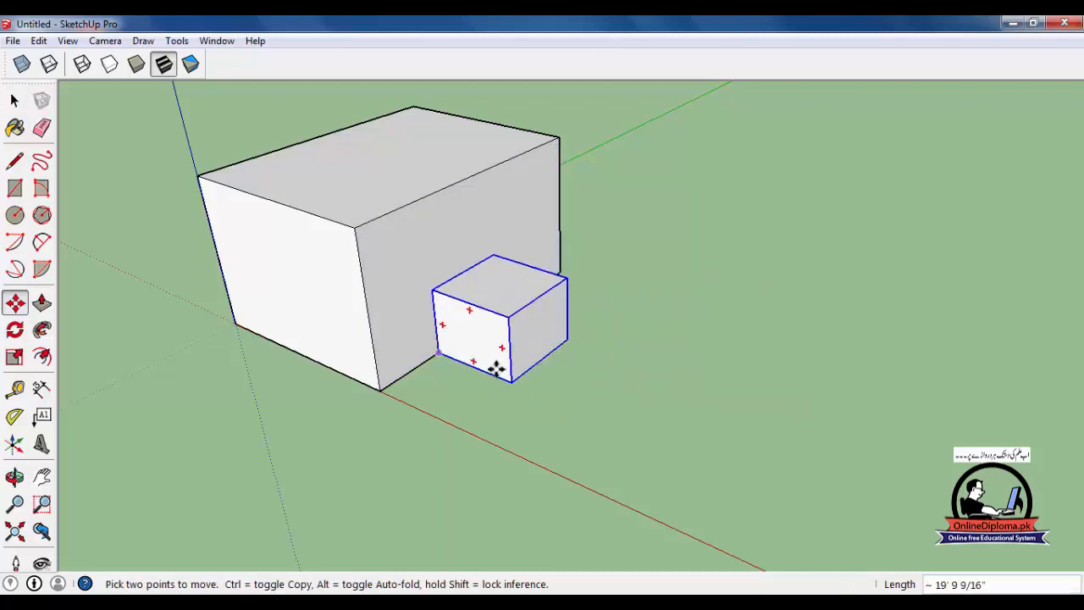
click(441, 352)
middle_drag(461, 360, 585, 387)
key(space)
scroll(484, 375, up, 3)
middle_drag(483, 375, 508, 269)
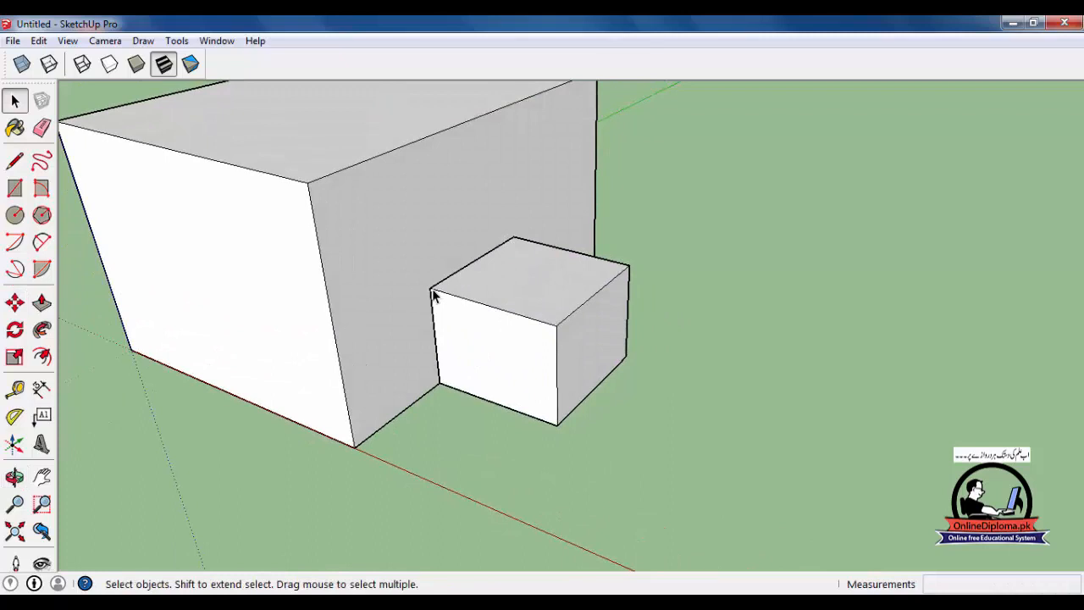
key(x)
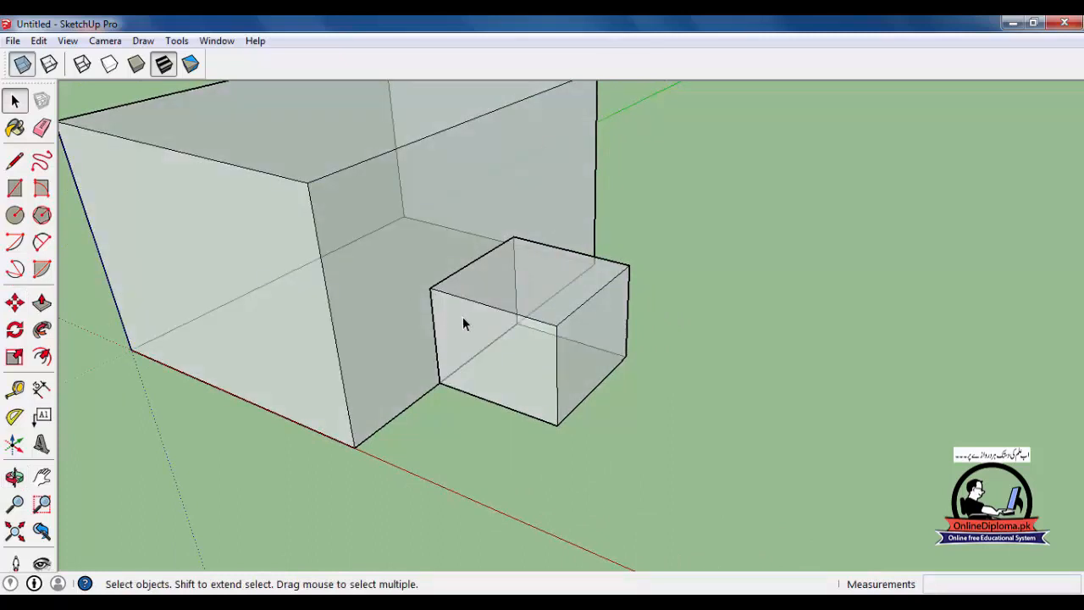
key(x)
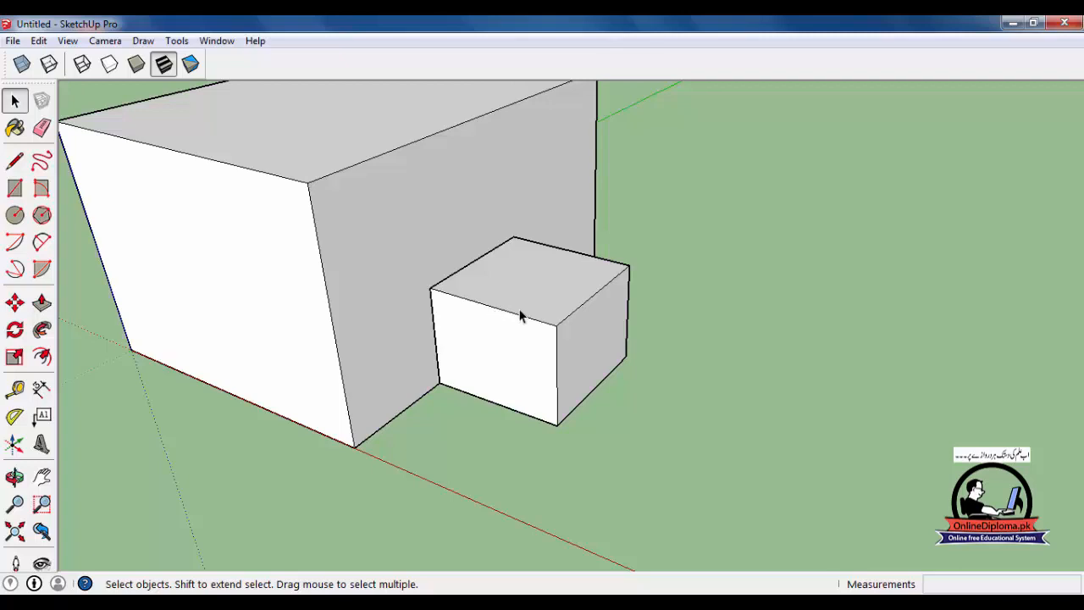
scroll(669, 348, down, 4)
middle_drag(689, 353, 706, 353)
- Open the small box's group for editing and extend its outer side face away from the large box with Push/Pull
click(582, 322)
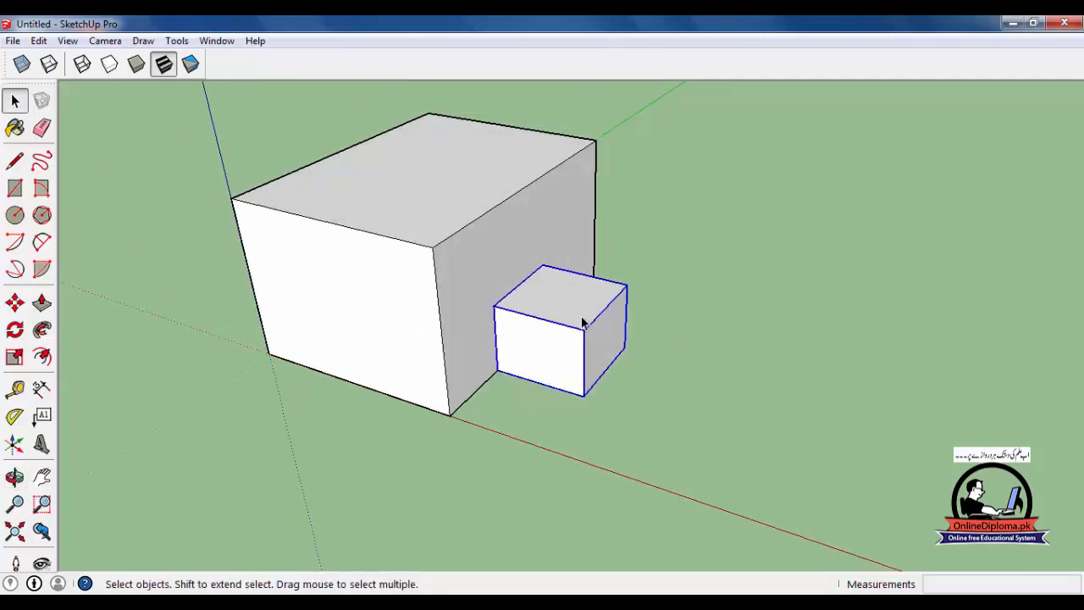
scroll(593, 331, up, 2)
middle_drag(605, 339, 558, 345)
double_click(557, 345)
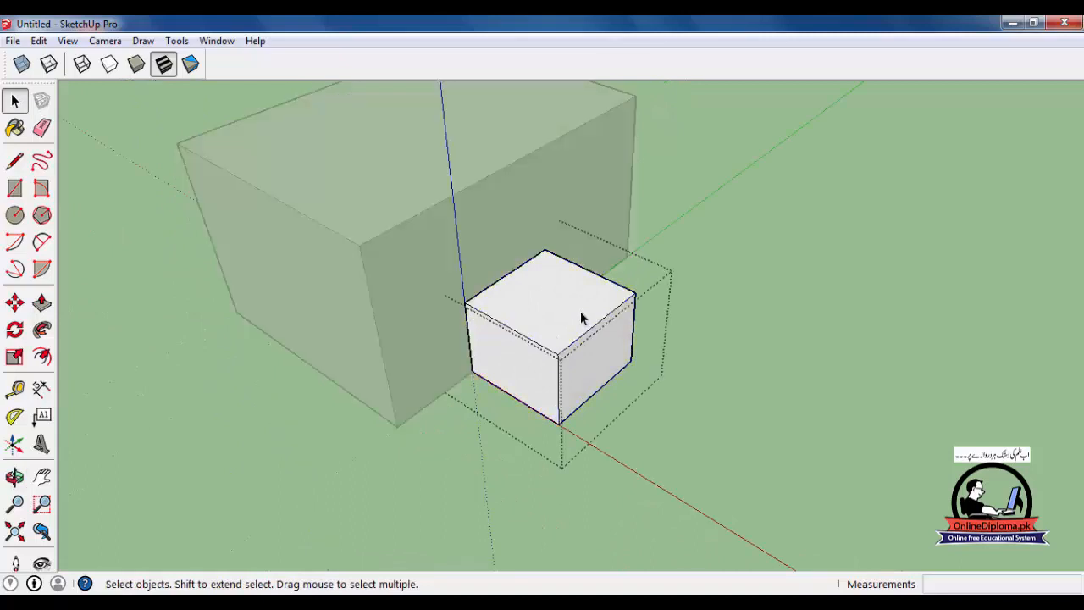
key(p)
click(600, 371)
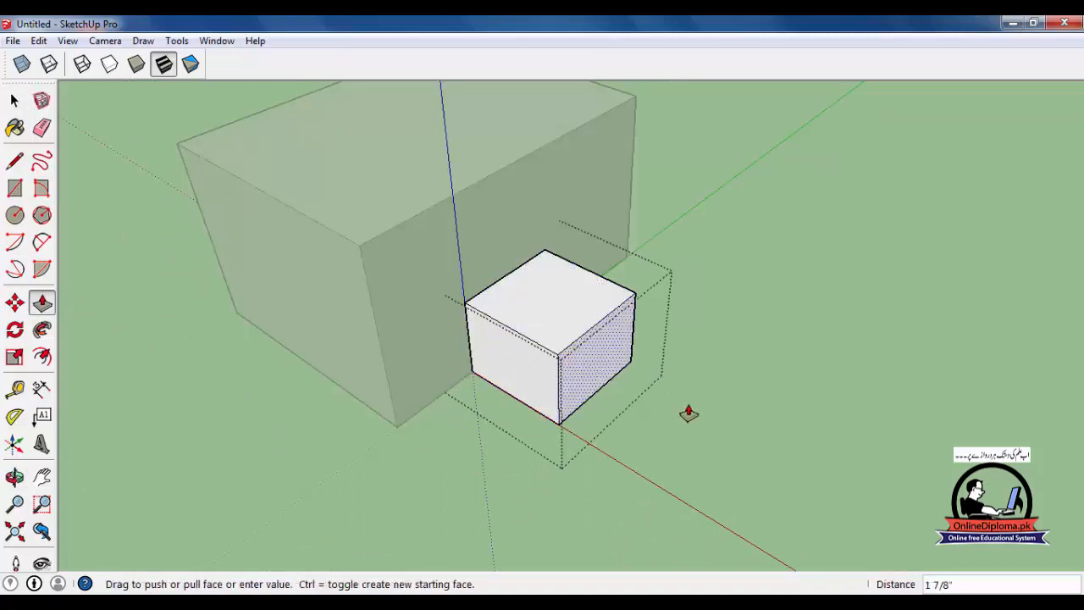
click(840, 457)
- Push the extended box's top face down about 5' 3" to form a low slab and leave the group
click(739, 427)
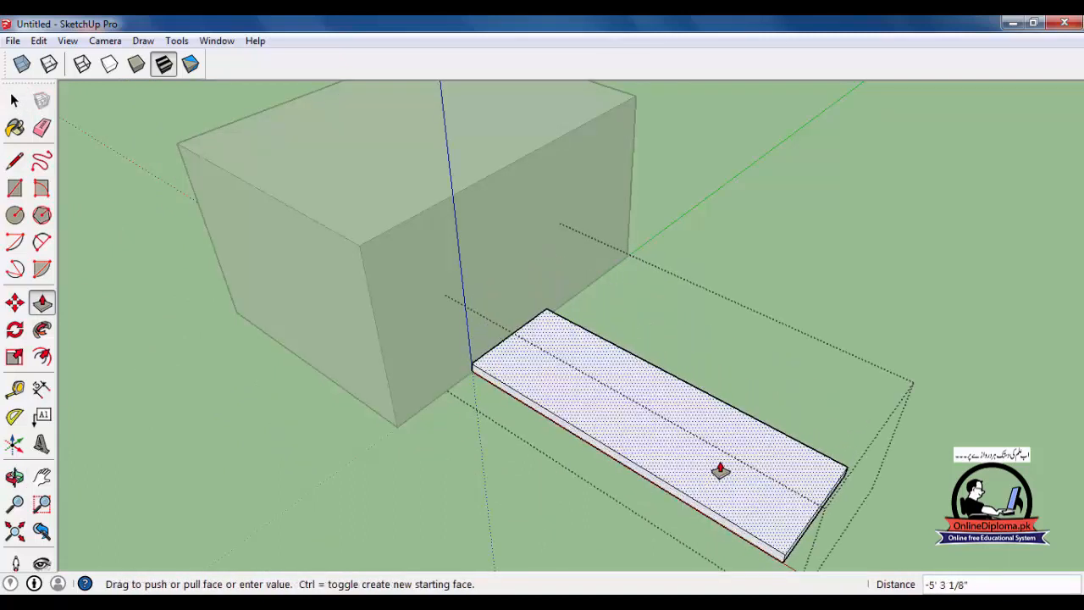
click(719, 465)
scroll(721, 460, down, 2)
middle_drag(723, 456, 516, 334)
key(space)
scroll(808, 388, down, 1)
middle_drag(808, 390, 811, 424)
click(881, 356)
middle_drag(668, 439, 480, 377)
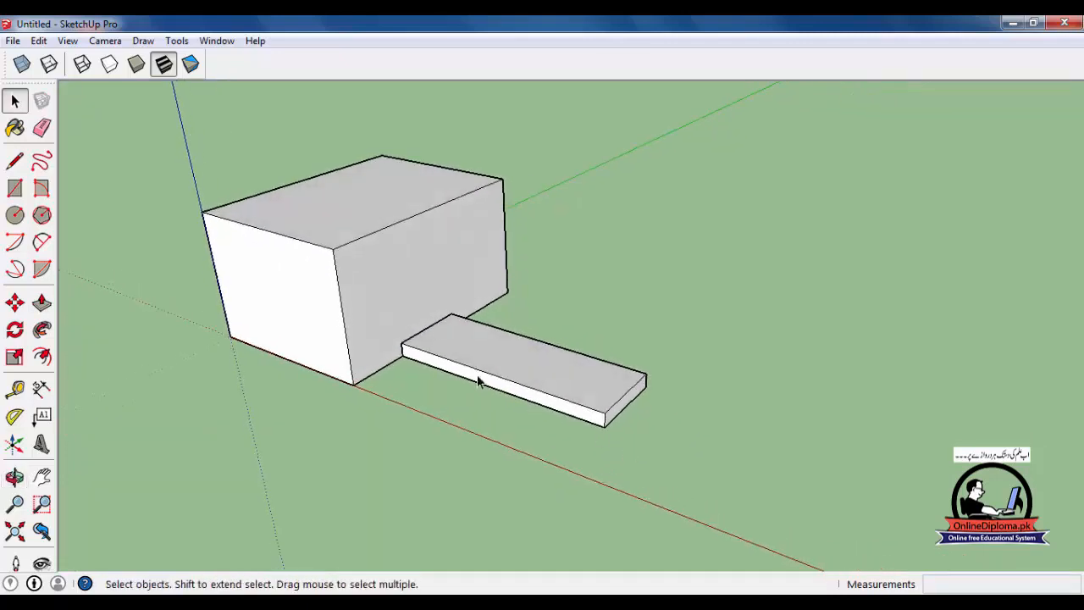
- Slightly adjust the slab's top face height inside its group with Push/Pull, close the group and reopen it for editing
double_click(532, 365)
key(p)
click(537, 363)
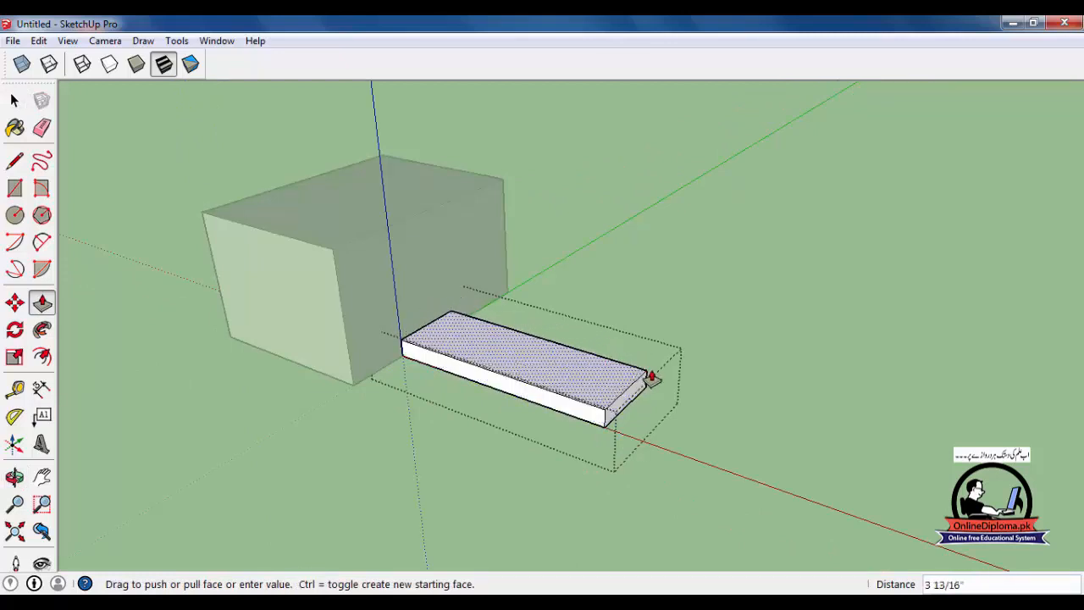
click(650, 381)
middle_drag(650, 381, 643, 356)
key(space)
click(694, 311)
click(602, 395)
double_click(487, 371)
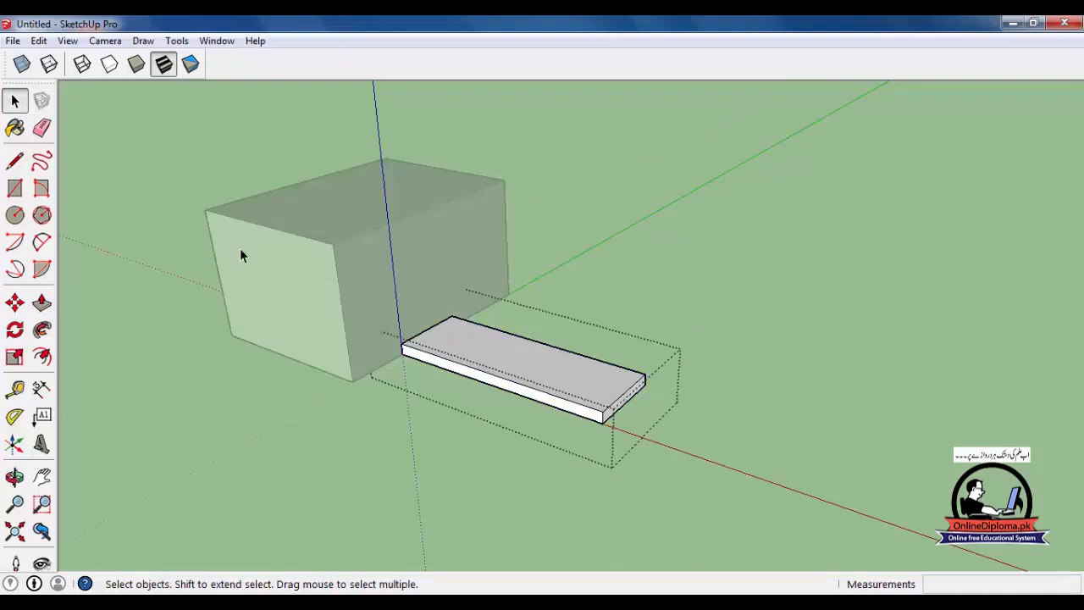
- Hide the rest of the model while editing the slab's group and show it again
key(h)
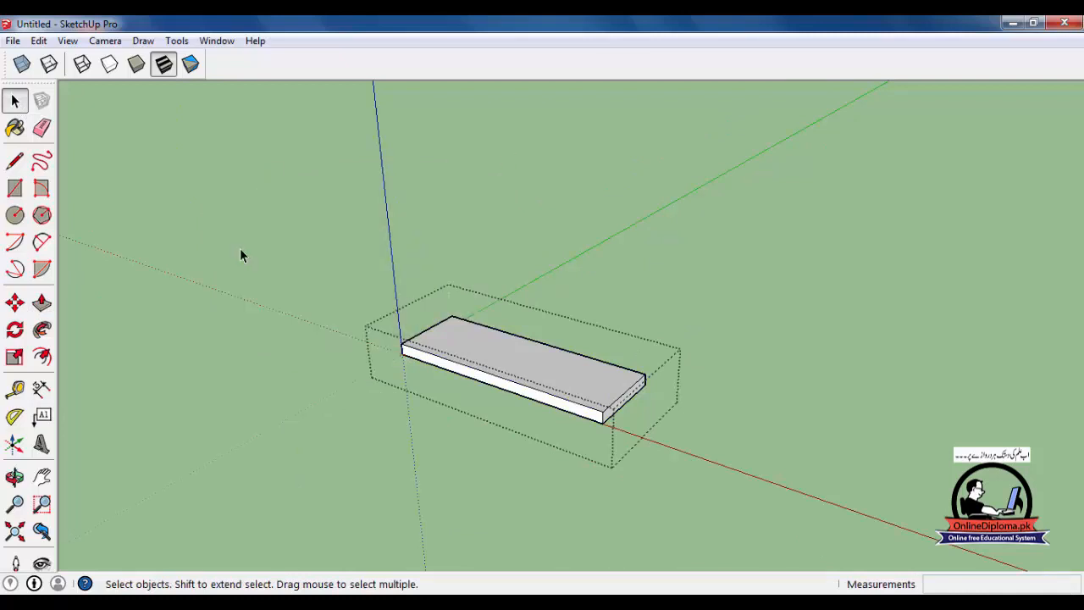
key(h)
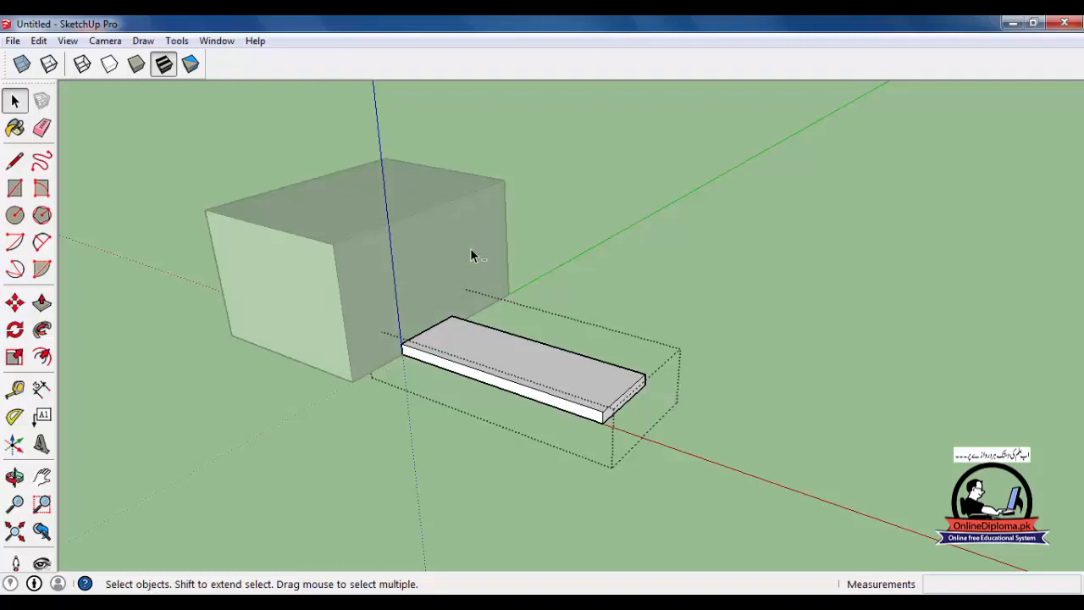
- Try a darker Fade rest of model setting, set it close to Lighter, and check the fading by reopening the slab's group
key(ctrl+shift+i)
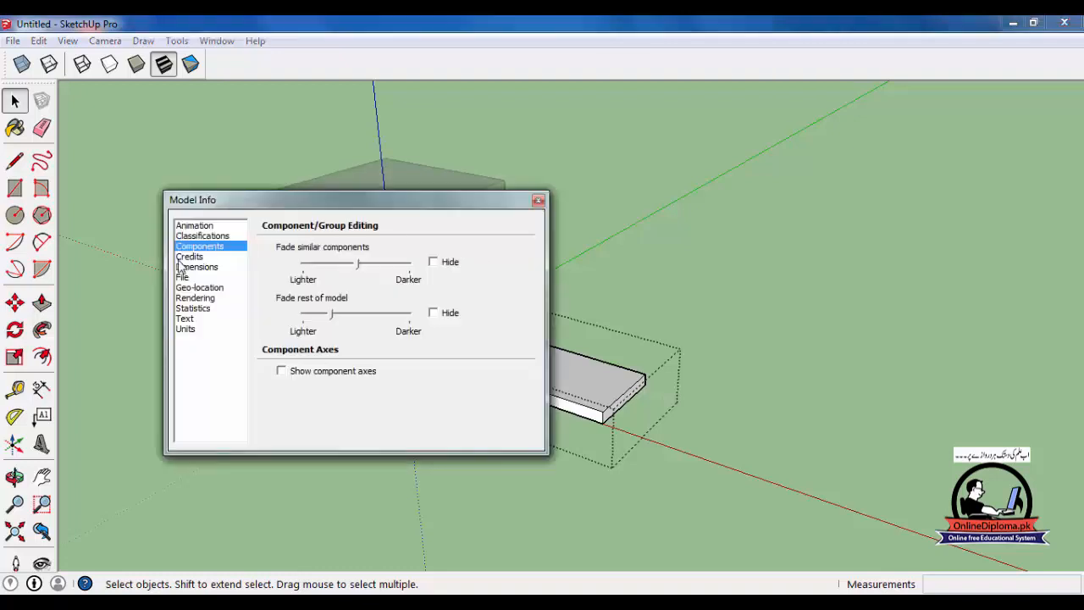
drag(331, 319, 377, 320)
drag(429, 202, 897, 125)
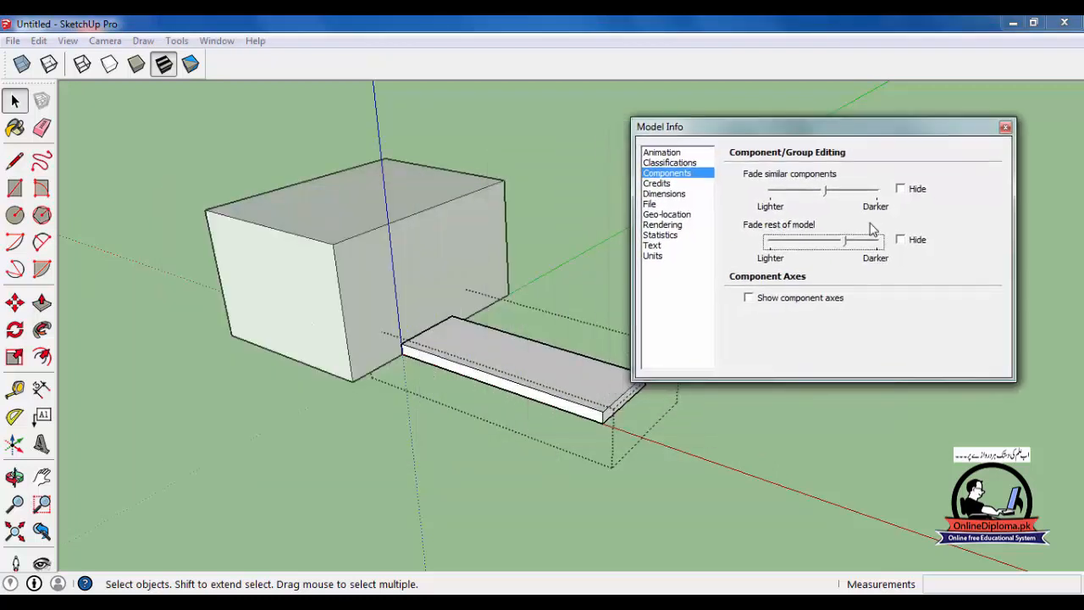
click(849, 241)
drag(881, 243, 788, 245)
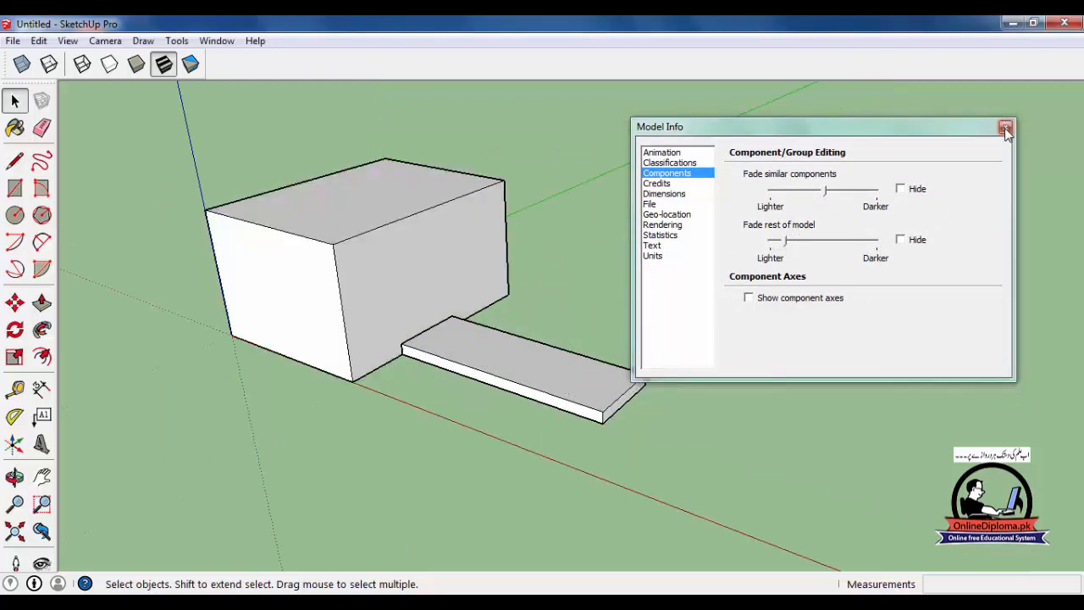
click(1005, 126)
double_click(556, 389)
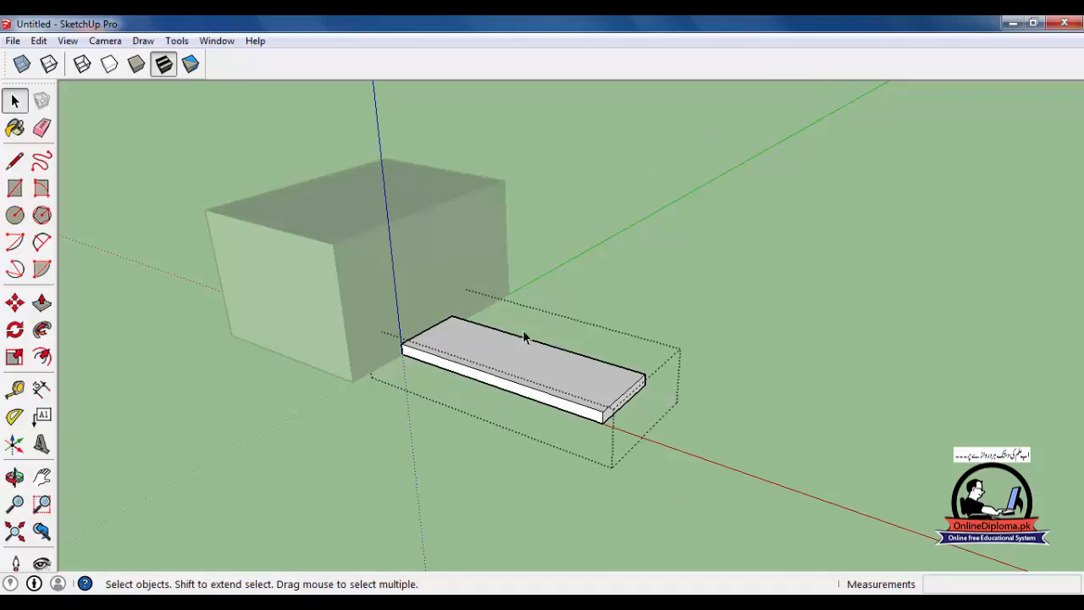
click(705, 229)
- Name the slab's group "group lesson" in its entity information
scroll(648, 322, up, 2)
scroll(649, 328, up, 1)
click(544, 422)
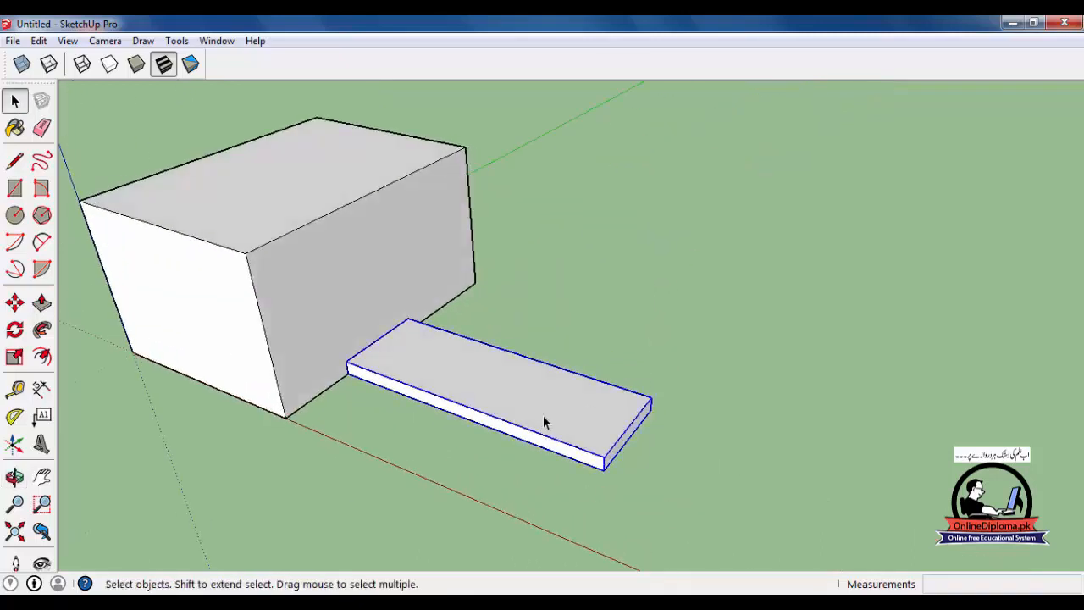
click(202, 47)
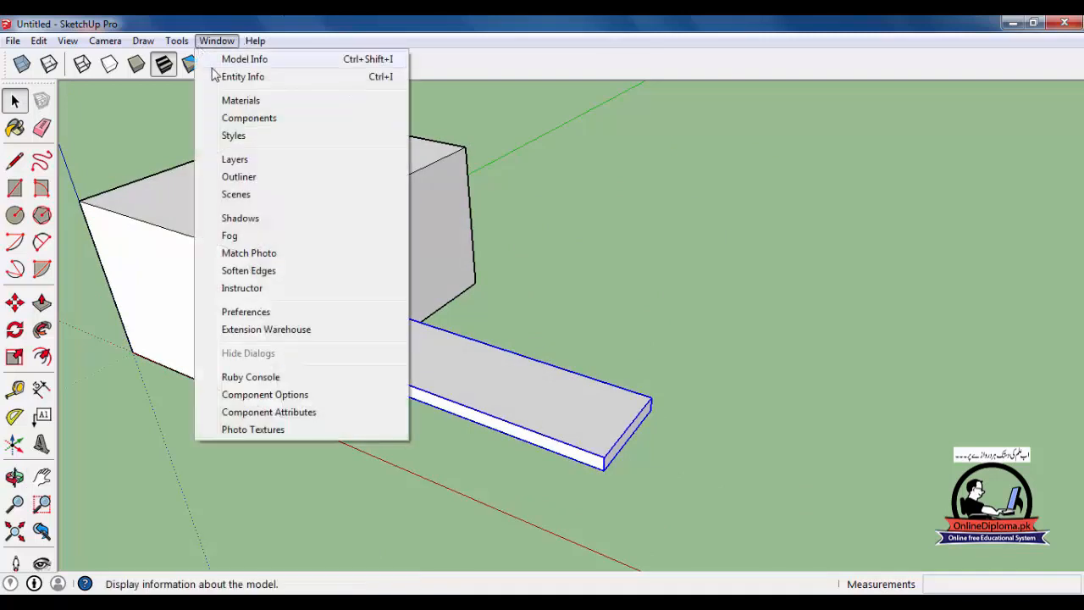
click(227, 76)
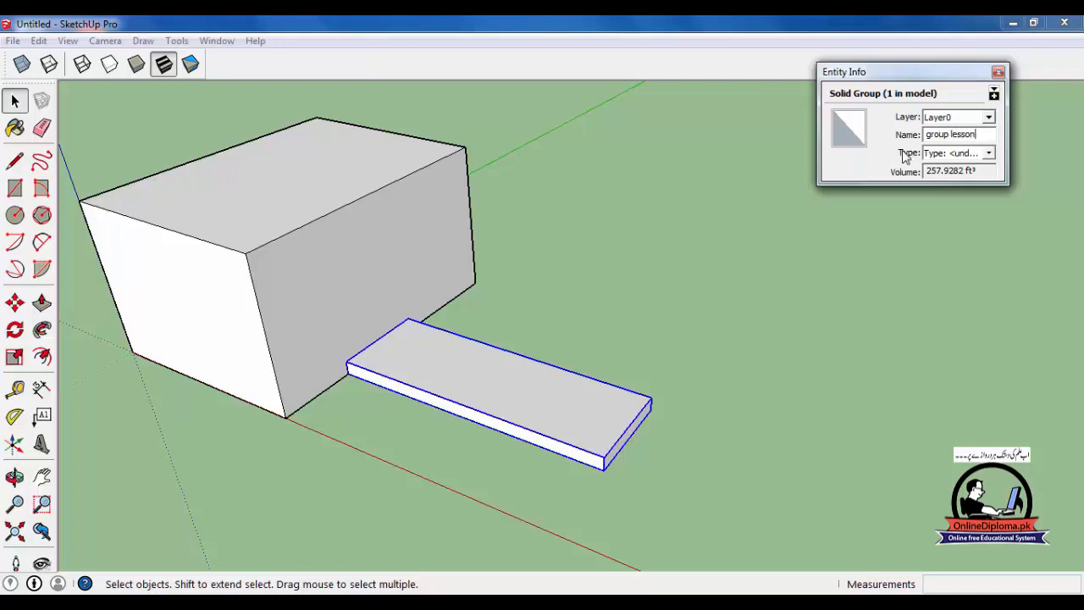
- Examine the layer and type options of the slab's group, including the model's classification and component settings
click(975, 121)
click(1004, 140)
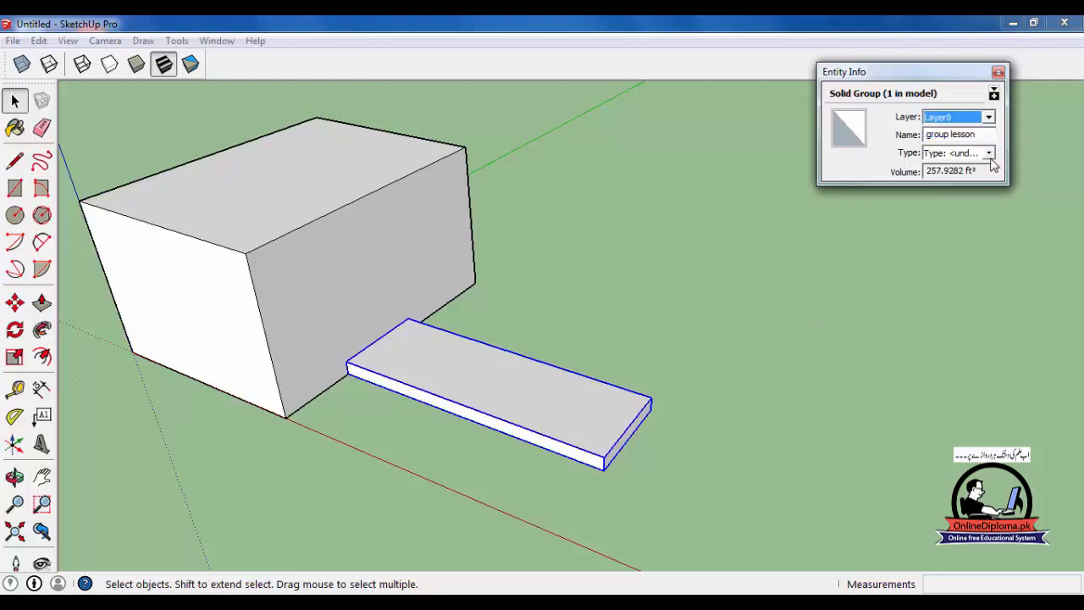
click(989, 154)
click(1006, 127)
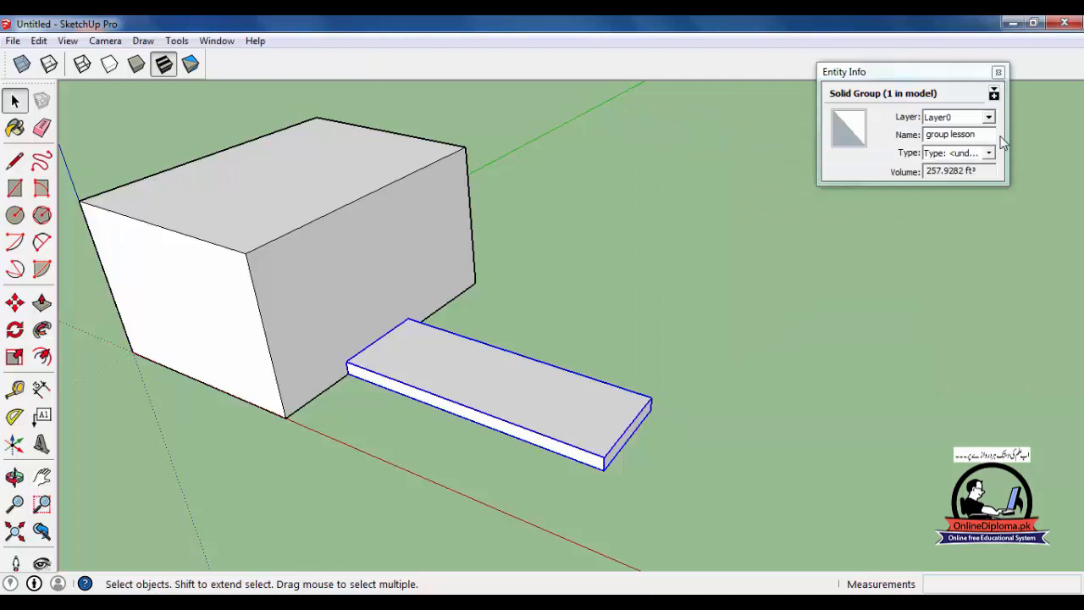
click(993, 154)
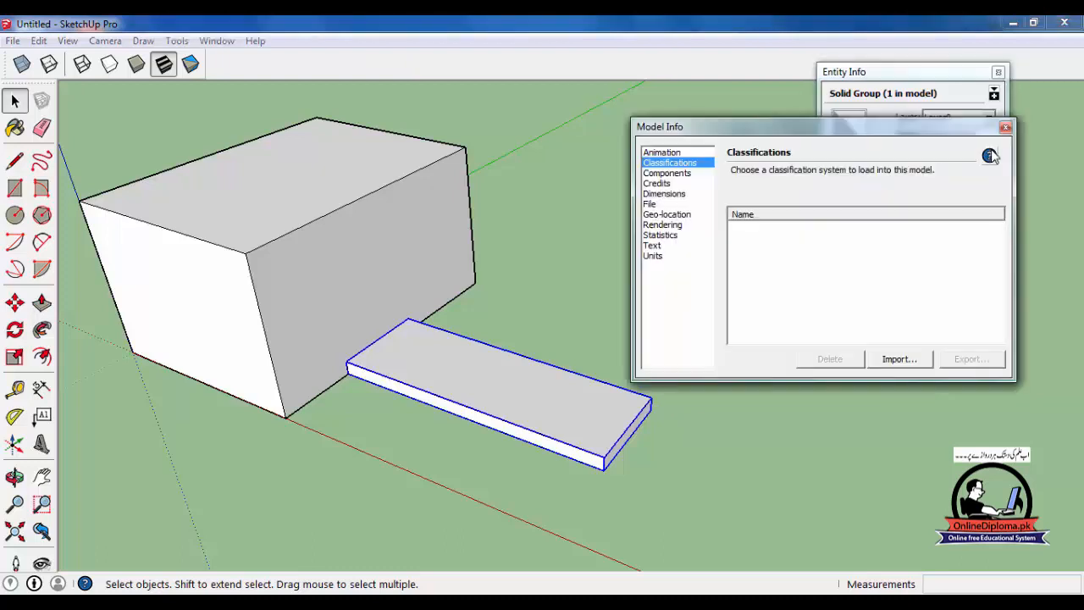
click(675, 173)
click(669, 164)
click(1006, 127)
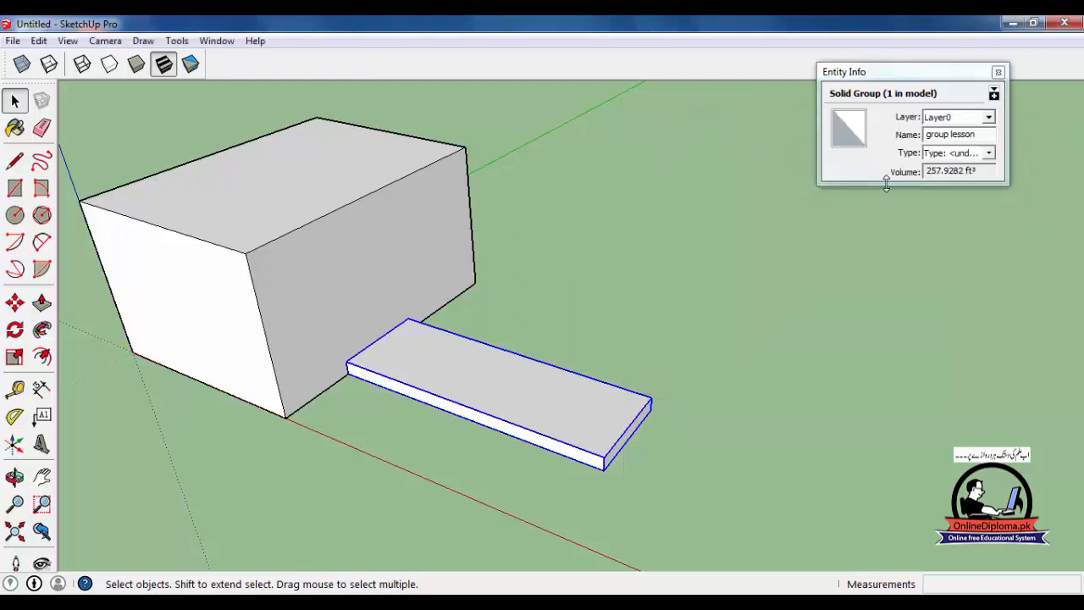
- Expand the slab group's entity information to the additional options, then hide the group and restore it
click(994, 95)
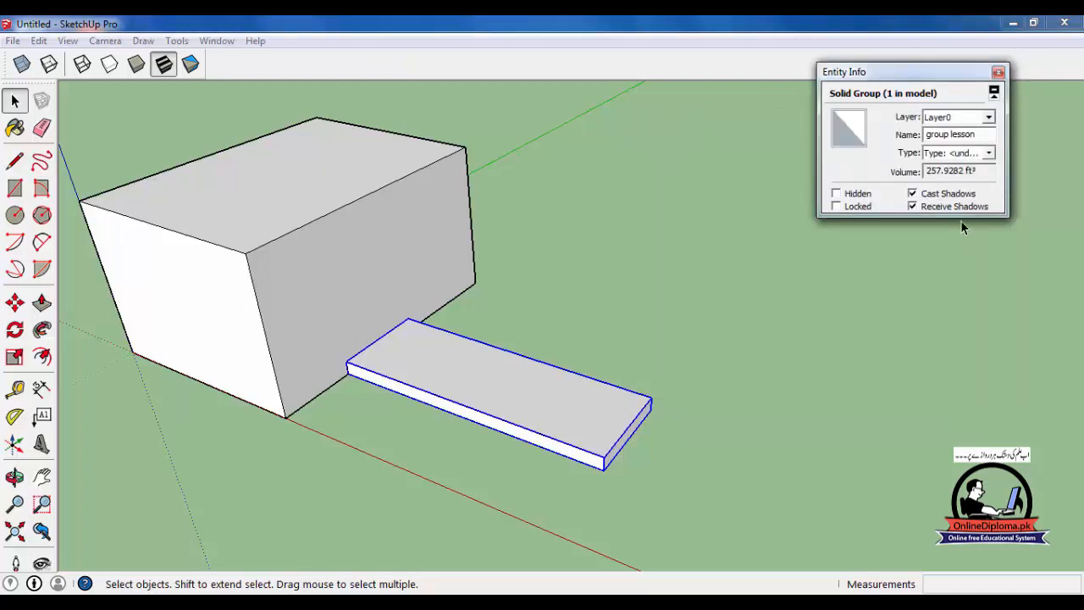
drag(924, 74, 897, 97)
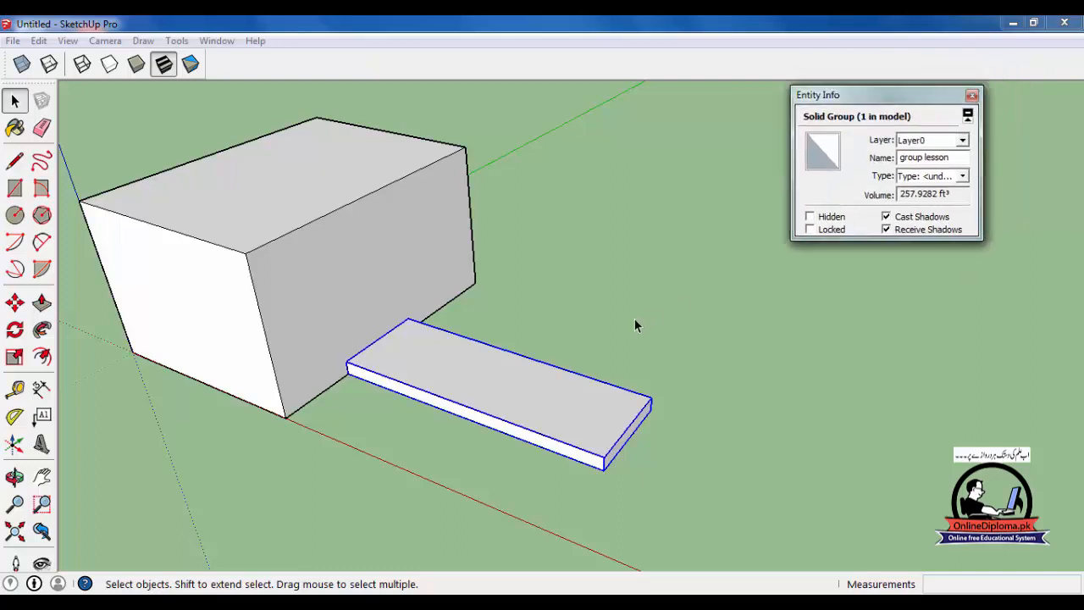
click(821, 219)
click(826, 219)
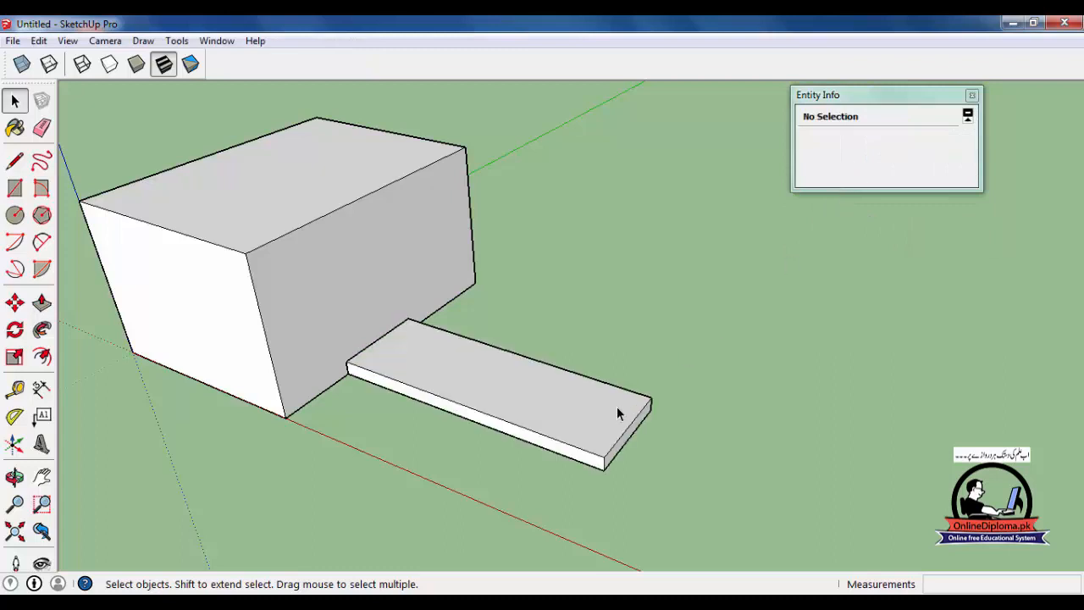
- Lock the slab's group through its entity information and reselect it to check the lock
click(618, 407)
click(831, 230)
click(607, 316)
click(531, 389)
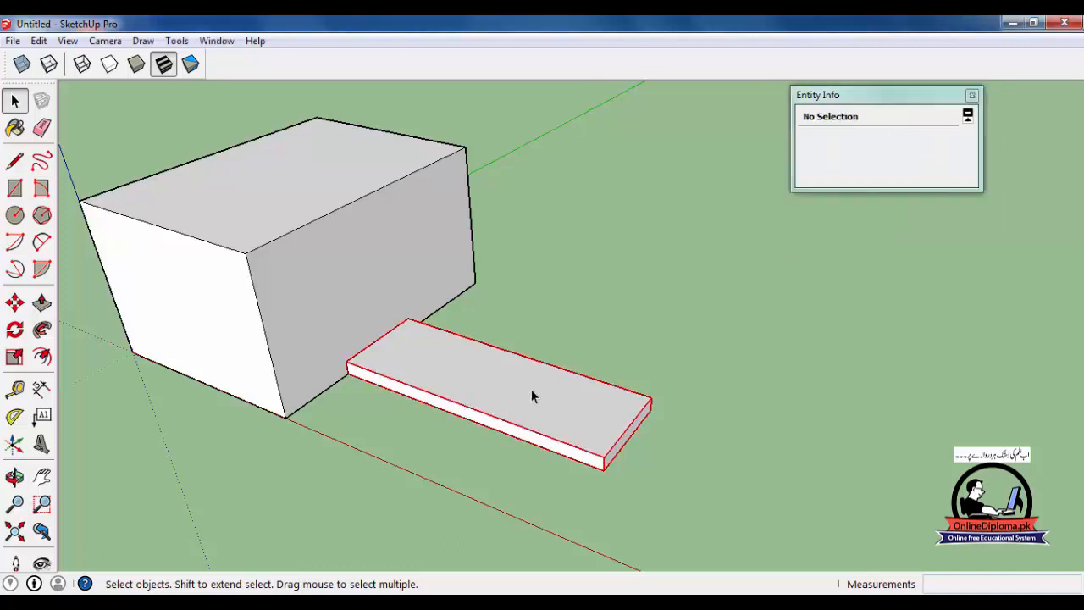
- Try to erase and move the locked slab, then unlock its group through its entity information
key(e)
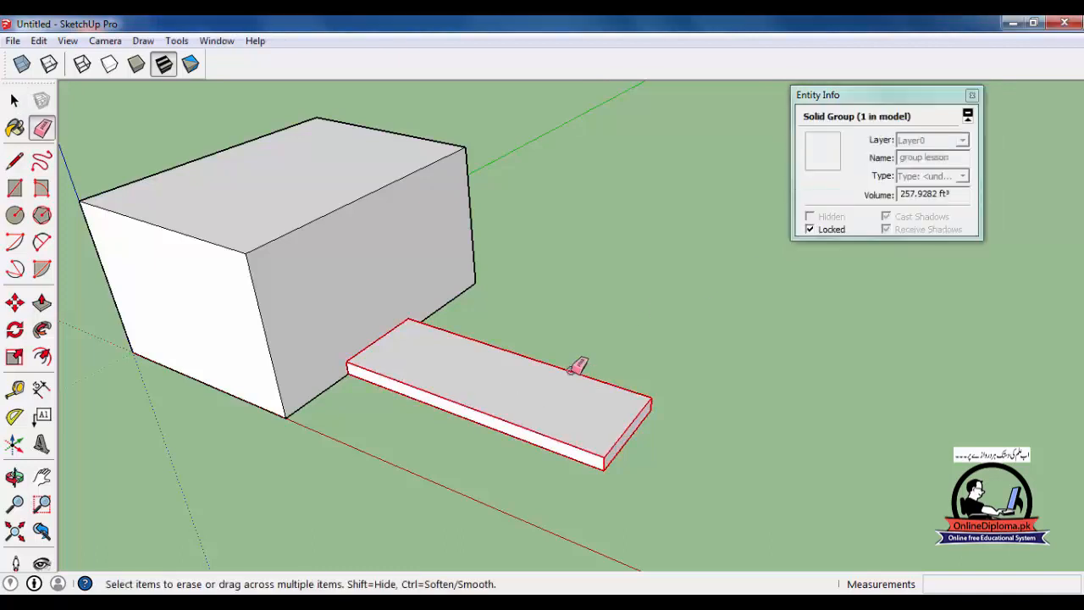
click(13, 100)
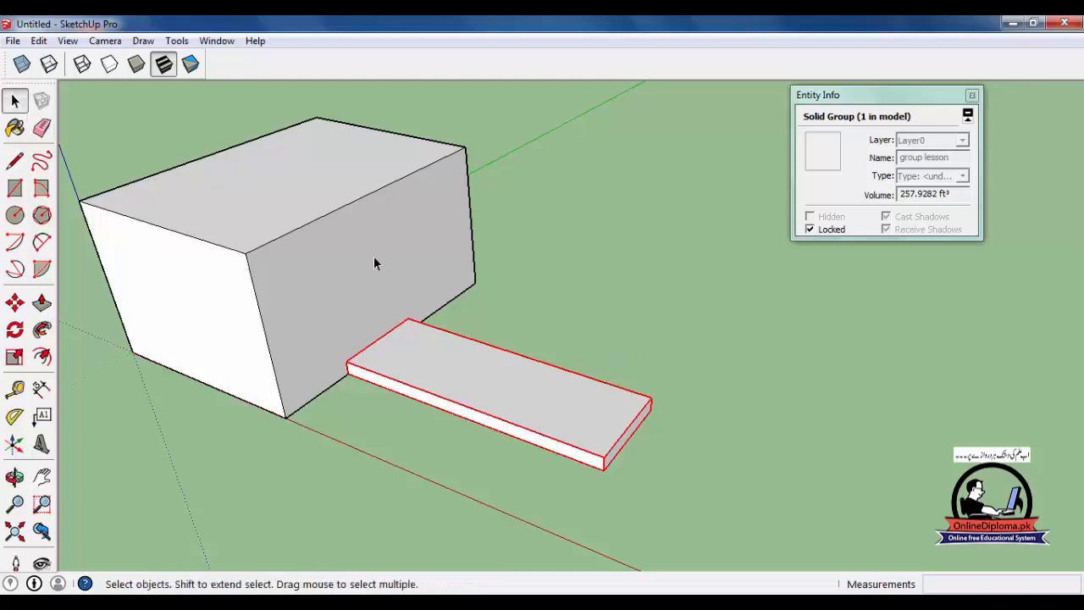
key(m)
click(610, 421)
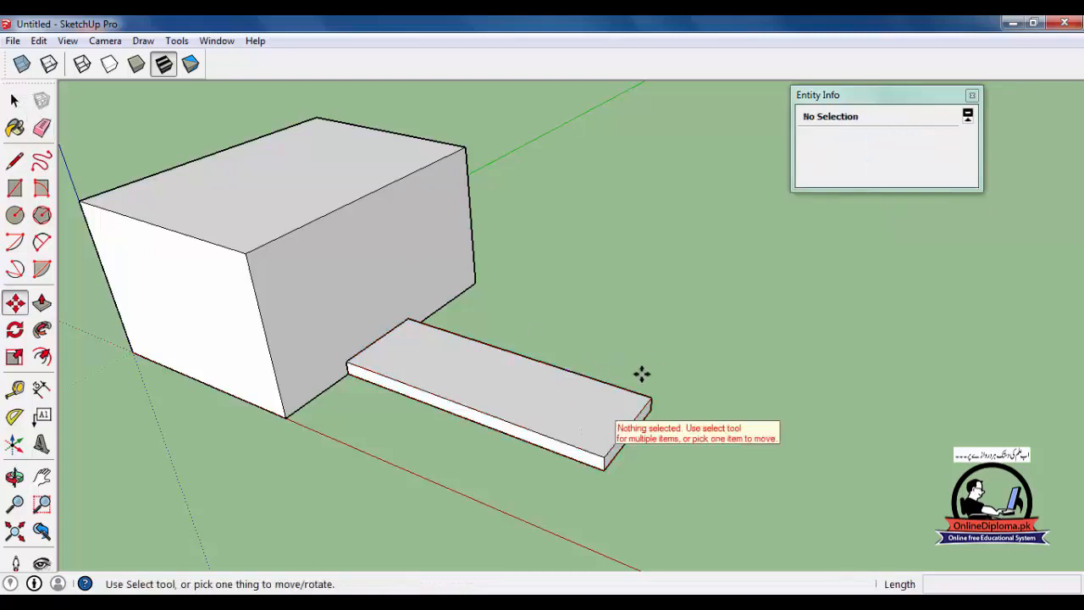
key(space)
click(535, 434)
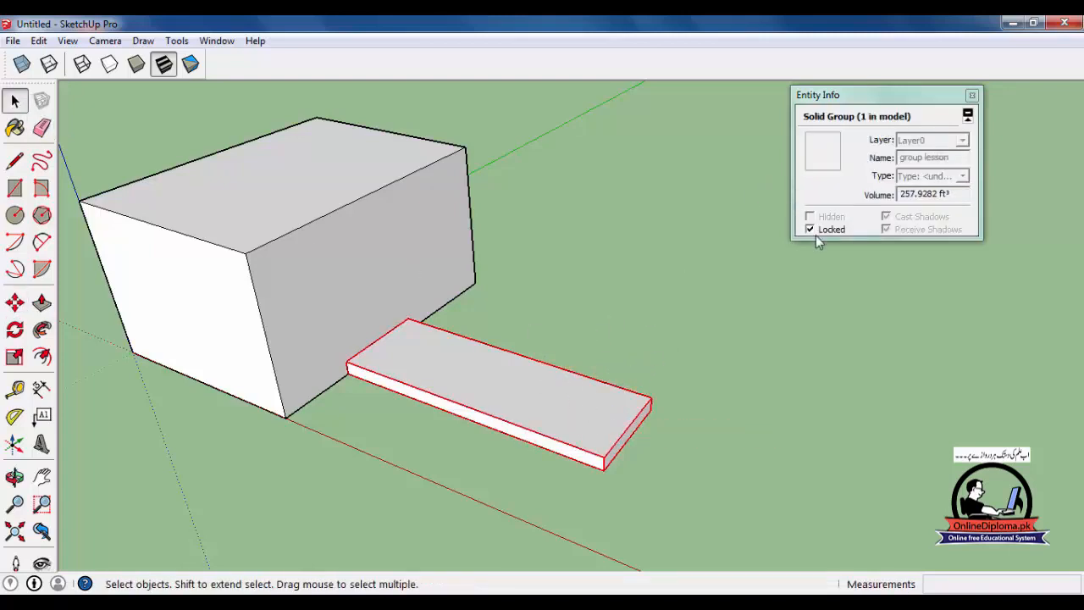
click(810, 229)
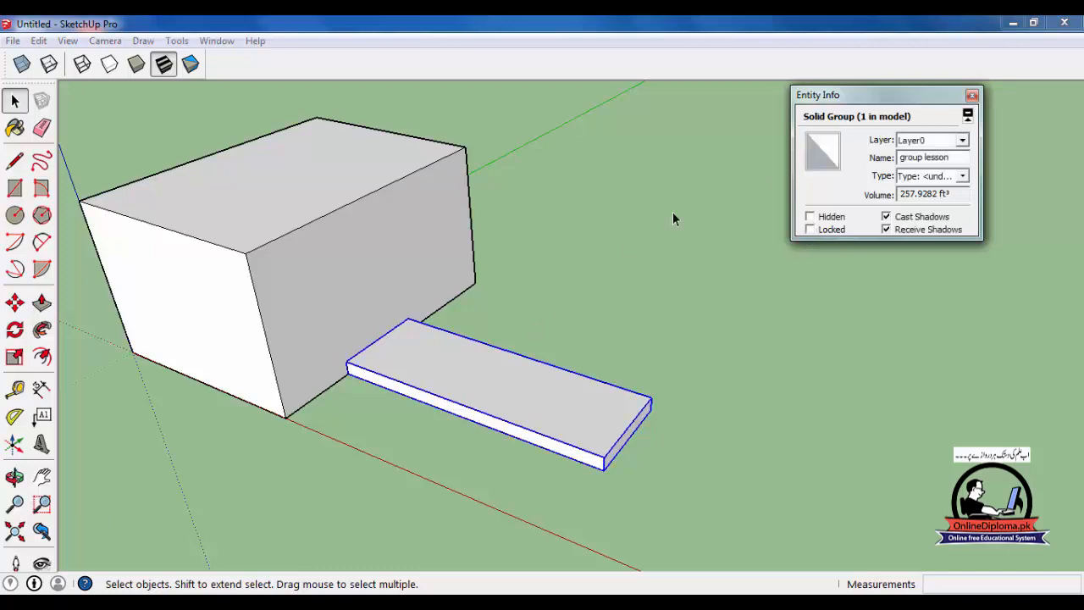
- Lock the slab's group with the object's own Lock command and unlock it again
right_click(496, 415)
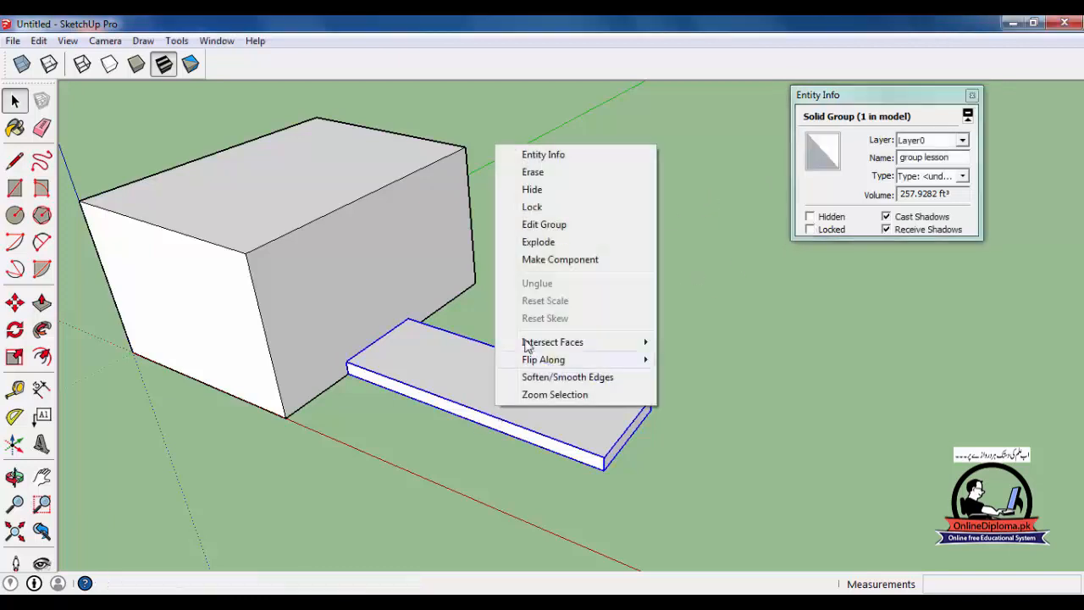
click(555, 208)
right_click(520, 413)
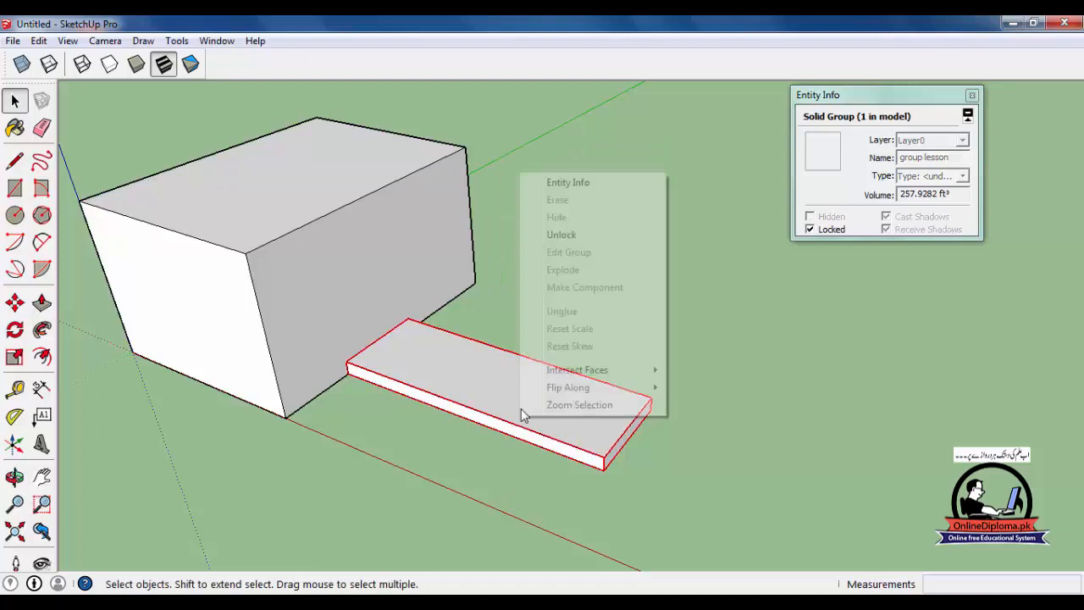
click(560, 234)
- Hide the slab's group, undo the hiding and close the entity information
click(551, 412)
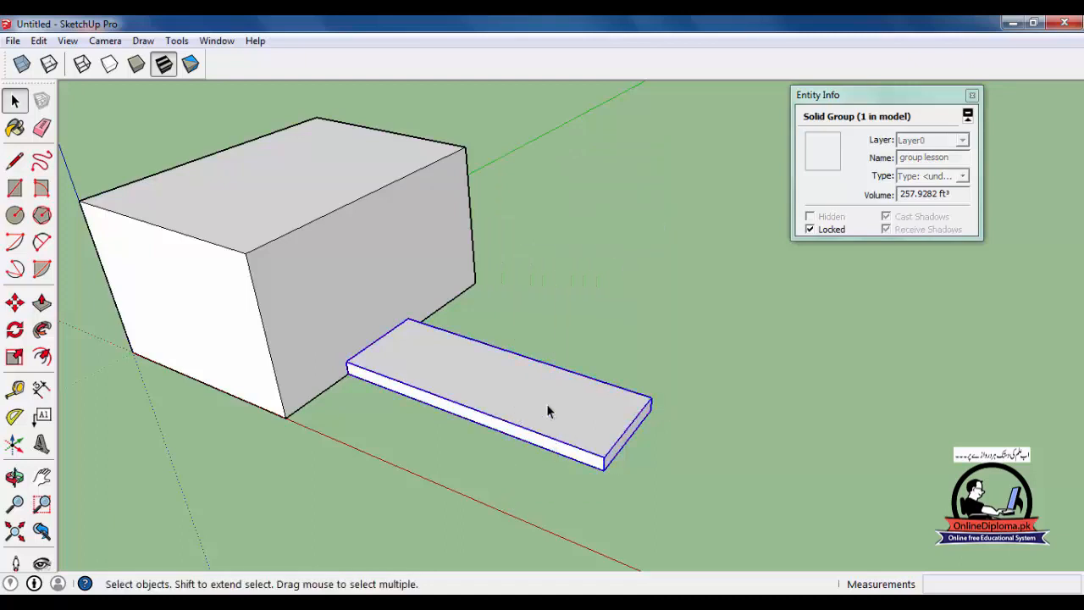
right_click(548, 406)
click(584, 188)
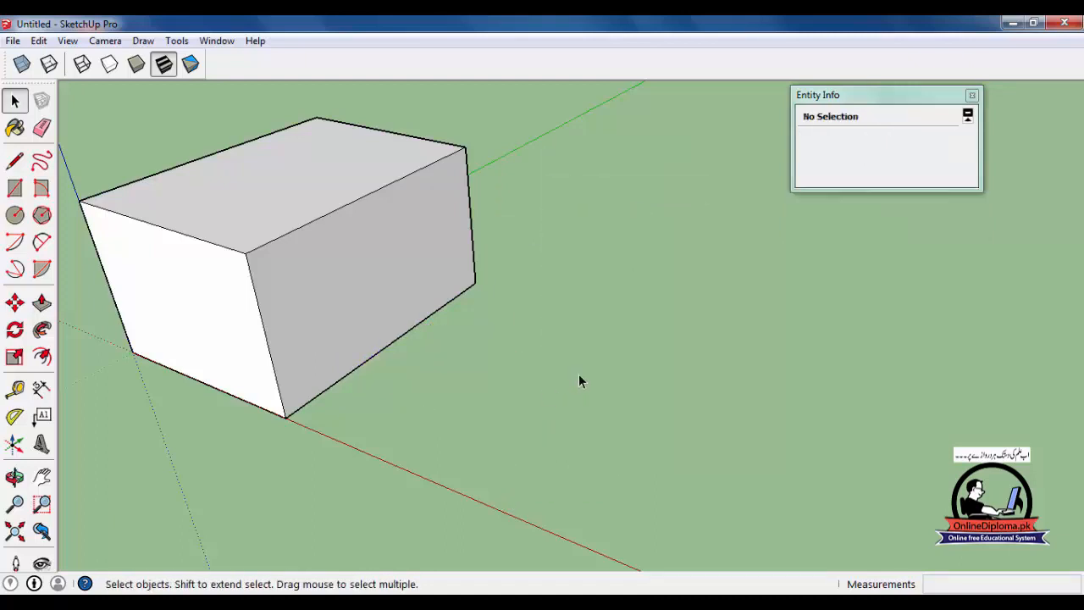
key(ctrl+z)
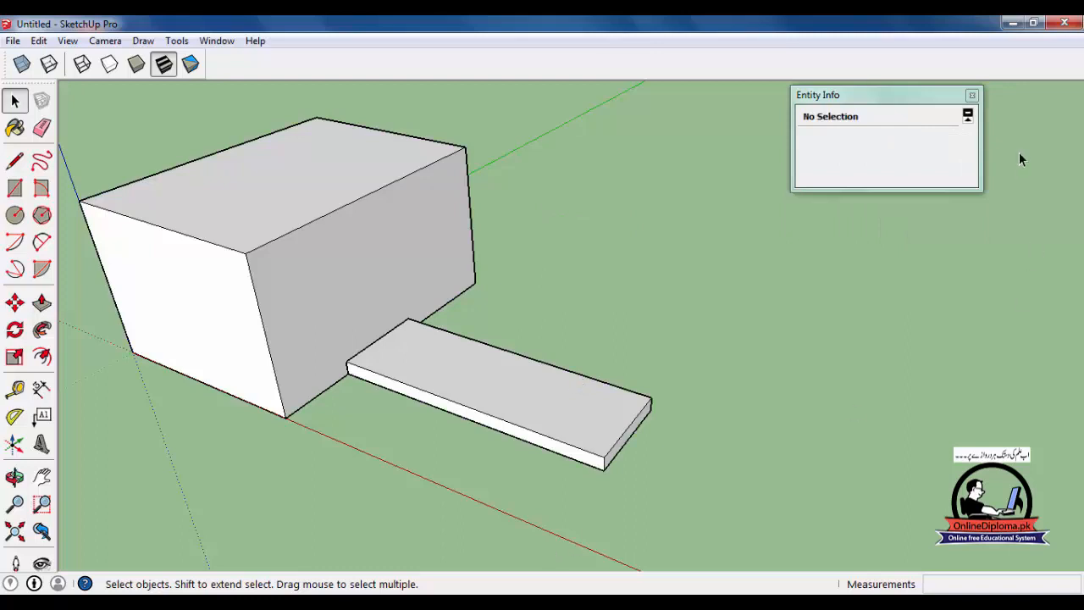
click(971, 96)
- Draw a small rectangle on the ground beyond the slab, apart from both groups, and extrude it into a box
key(o)
key(space)
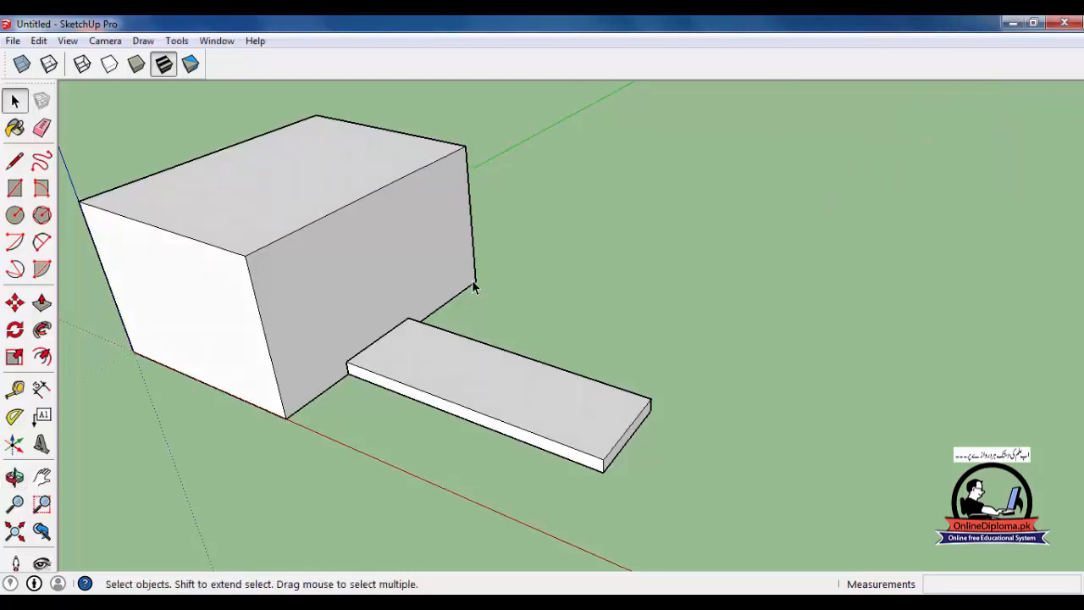
click(15, 188)
click(616, 252)
click(675, 317)
key(p)
click(672, 295)
click(661, 279)
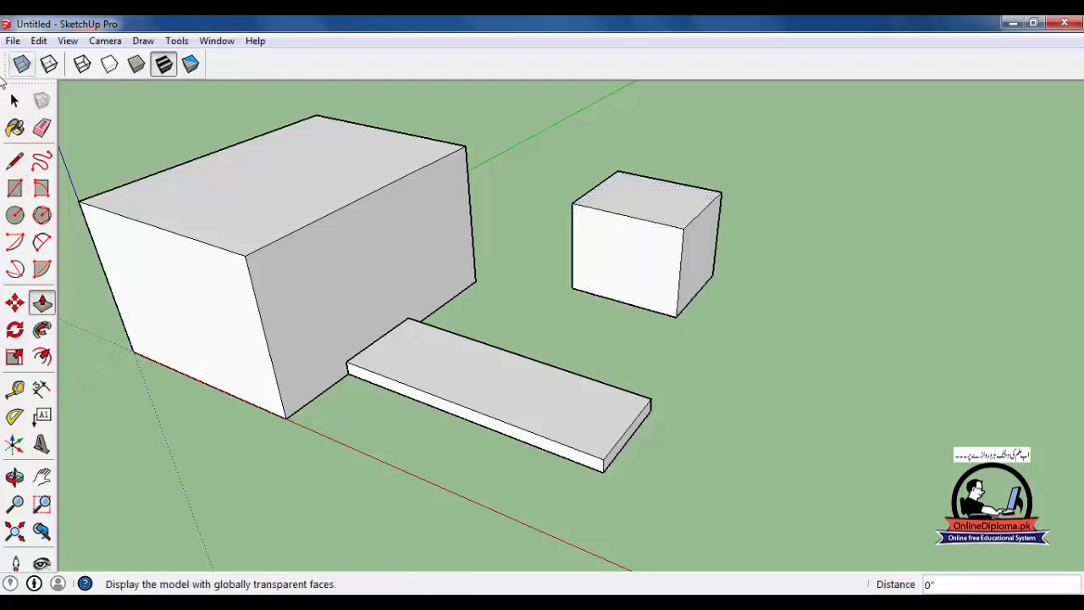
- Select all the connected geometry of the new small box and make it a group
click(15, 100)
triple_click(581, 275)
right_click(581, 277)
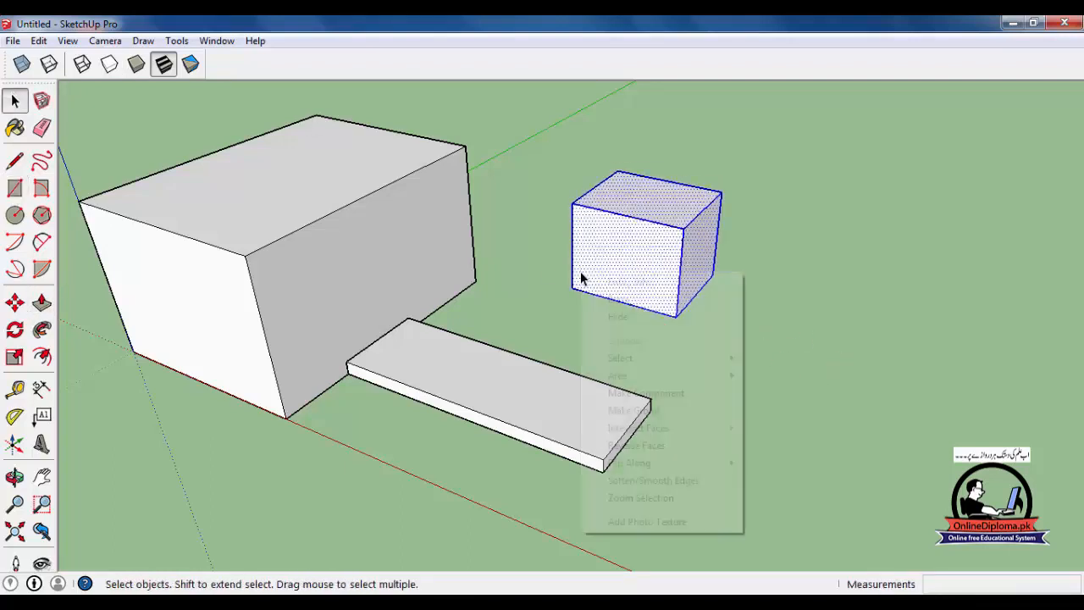
click(623, 411)
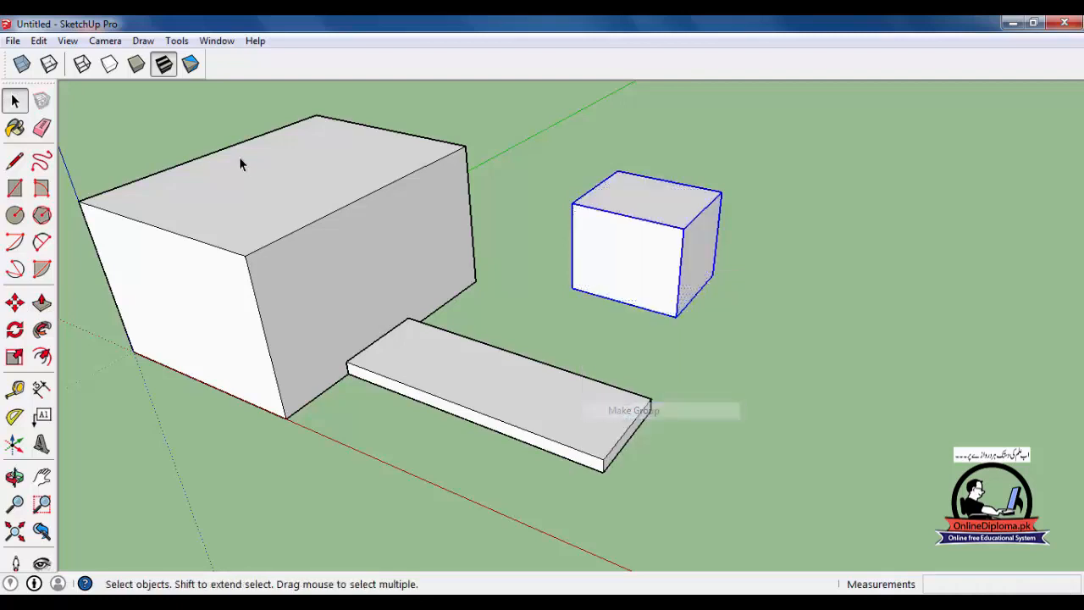
- Name the small box's group "group 2 lesson" in its entity information and close the information window
click(217, 41)
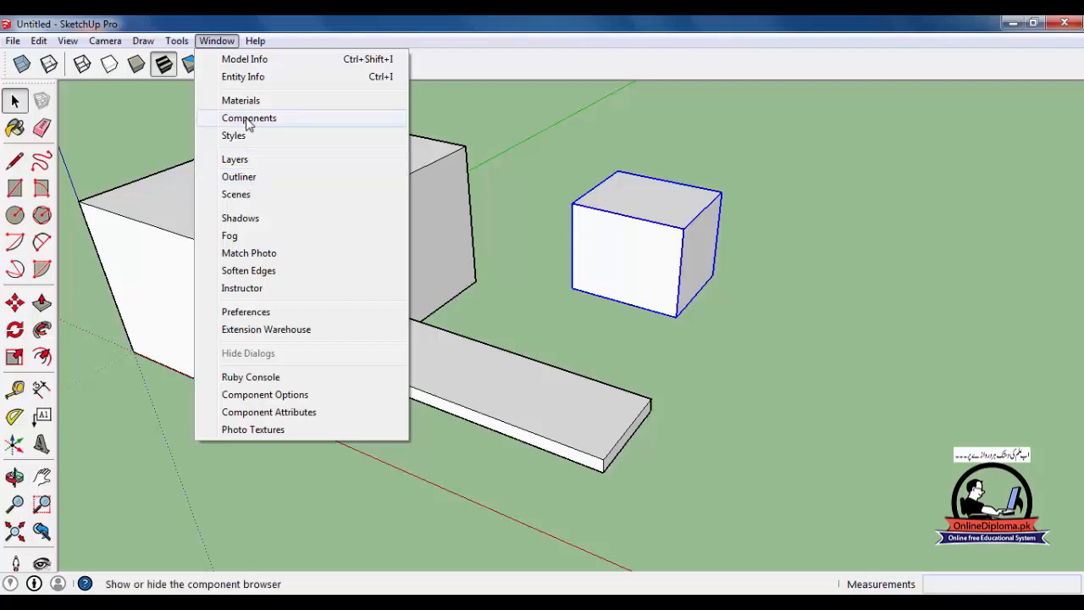
click(256, 76)
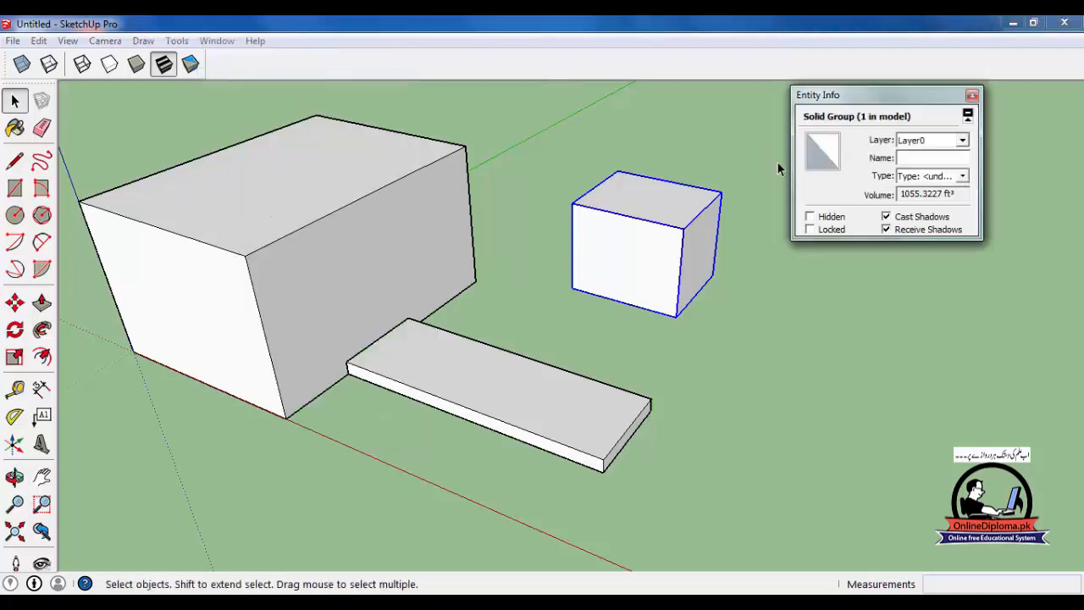
click(930, 174)
click(1005, 127)
click(925, 158)
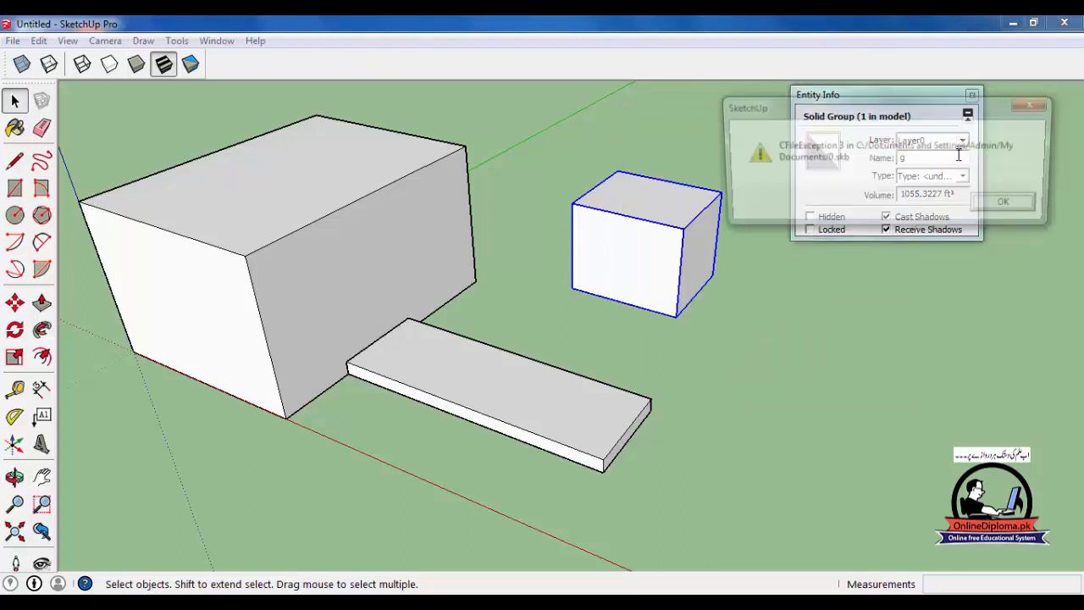
click(1036, 103)
text(group 2 lesson)
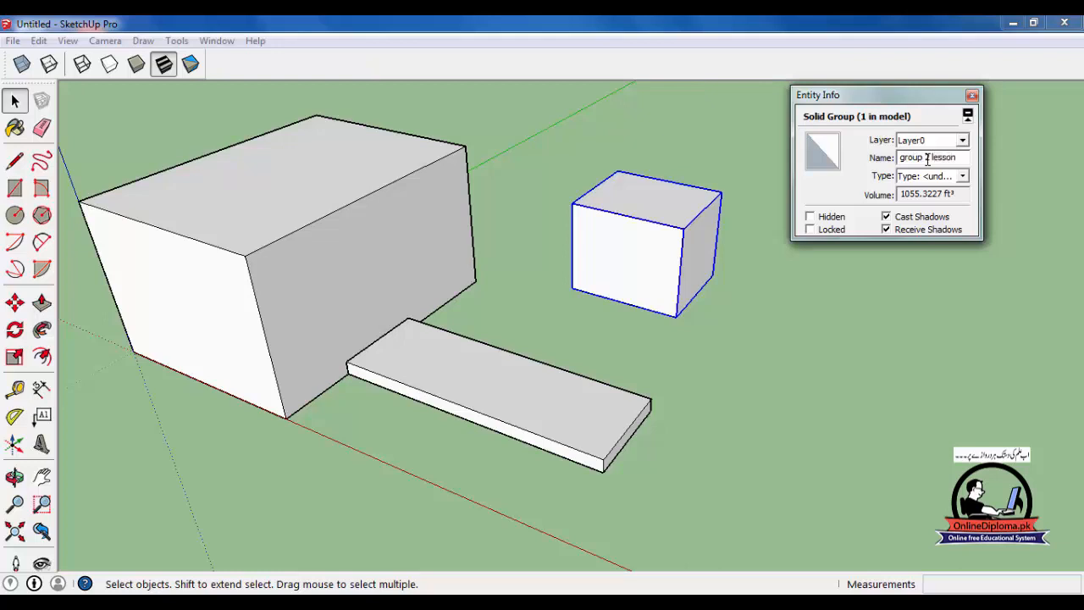
click(907, 254)
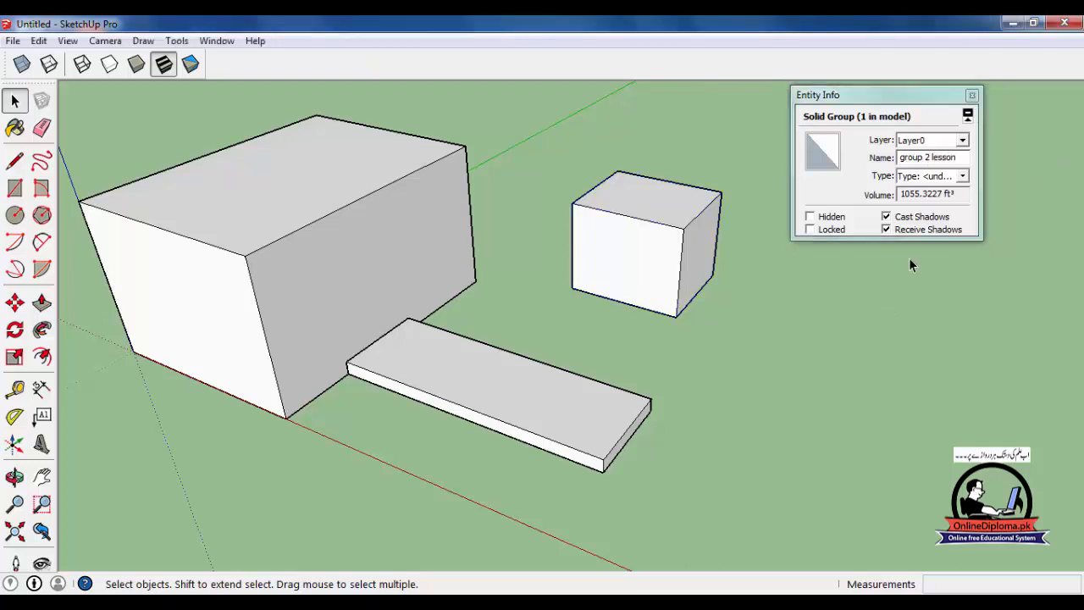
click(971, 94)
- Open the Outliner and select "group 2 lesson" and "group lesson" in turn from its list
click(217, 41)
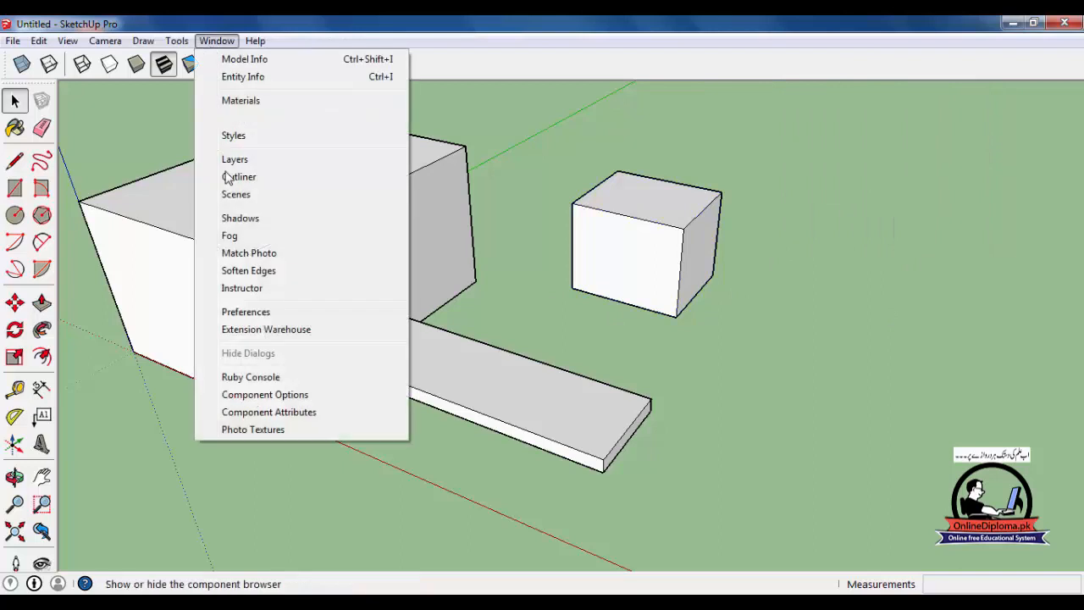
click(238, 177)
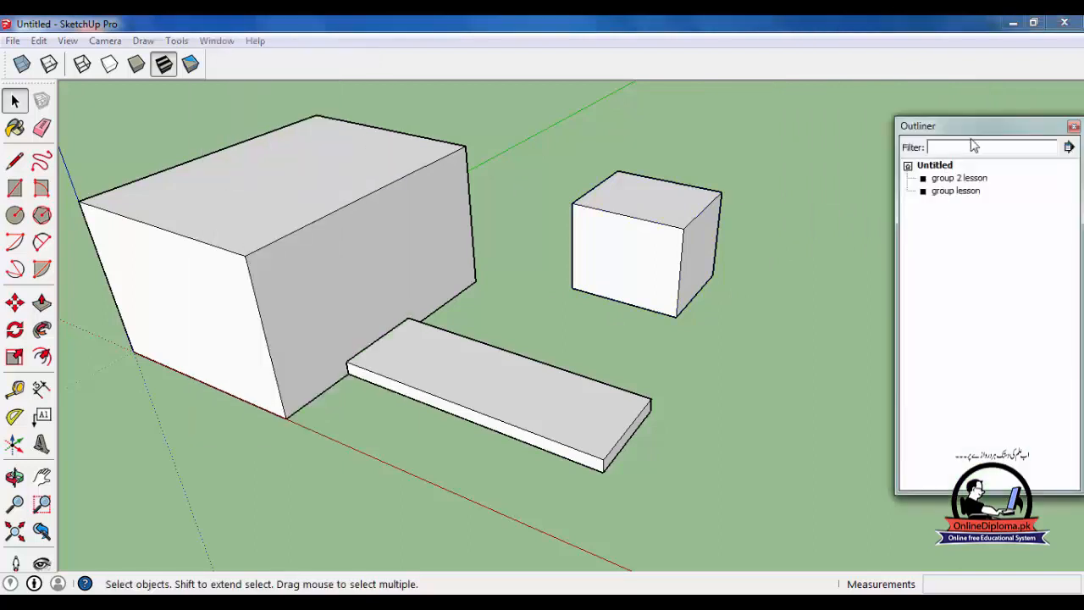
drag(960, 127, 939, 116)
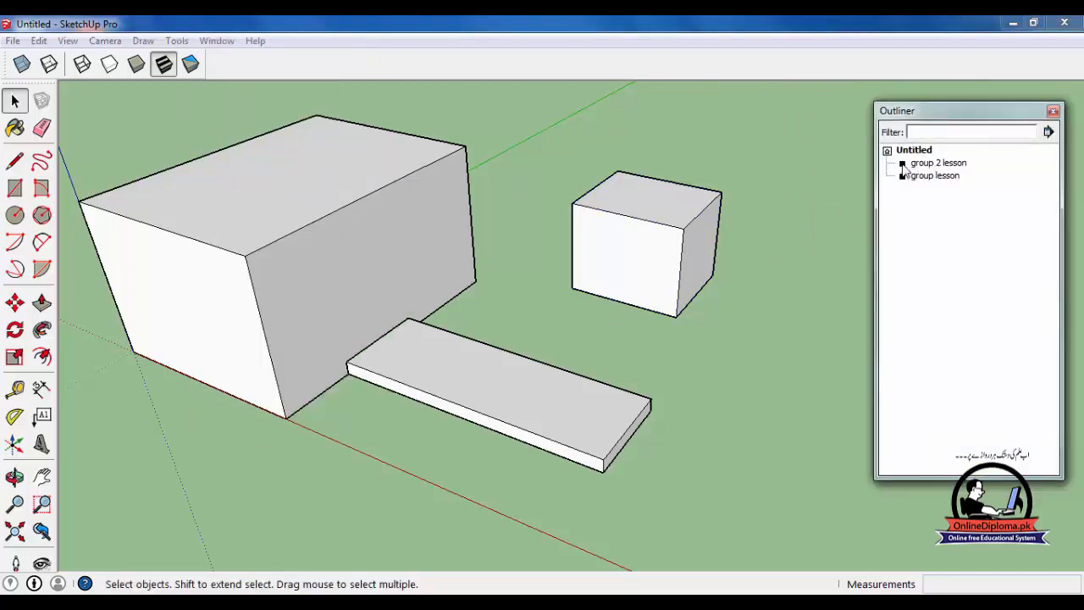
click(903, 164)
click(906, 174)
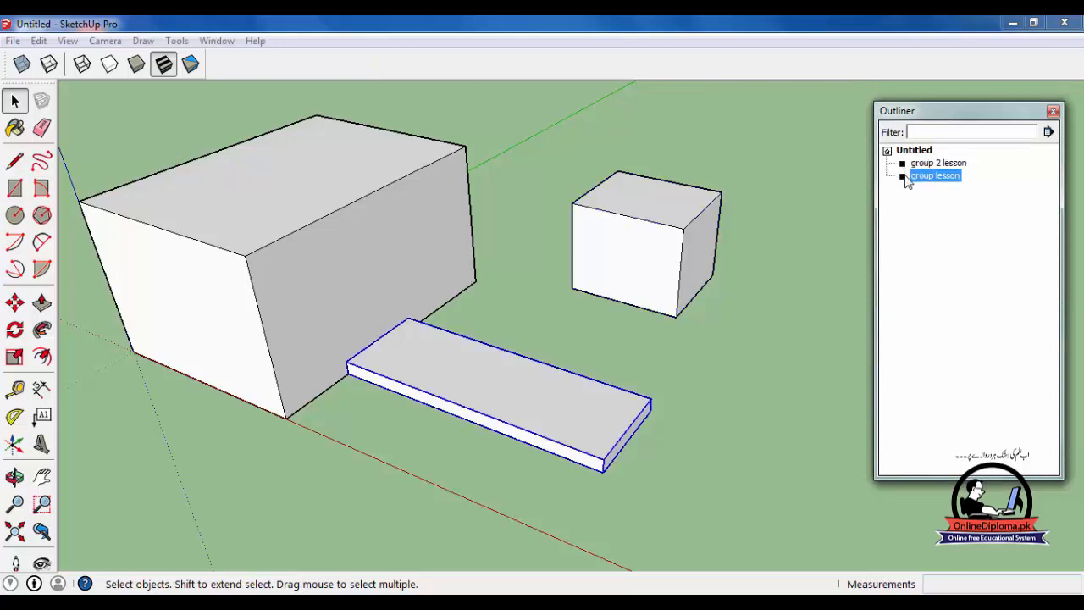
click(905, 165)
click(898, 149)
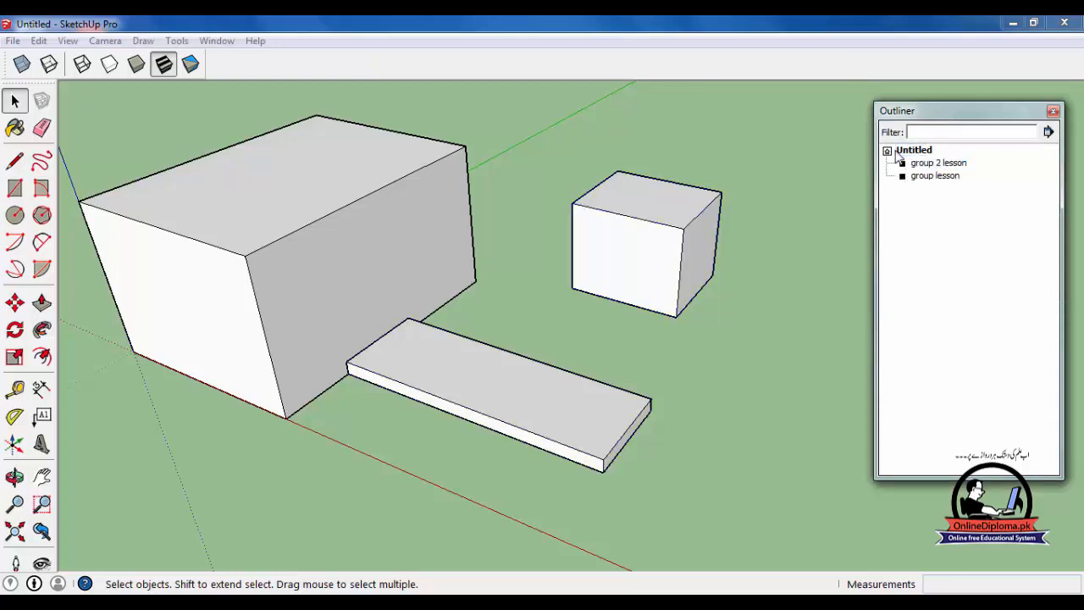
- Open "group 2 lesson" and "group lesson" in turn for editing from the Outliner and return to the whole model
double_click(914, 166)
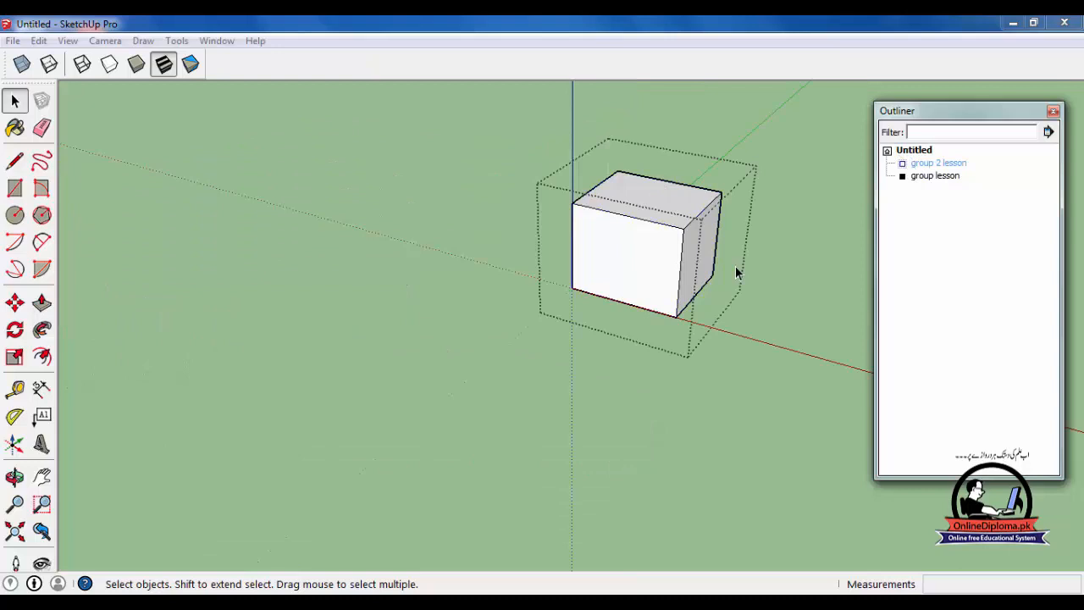
double_click(908, 176)
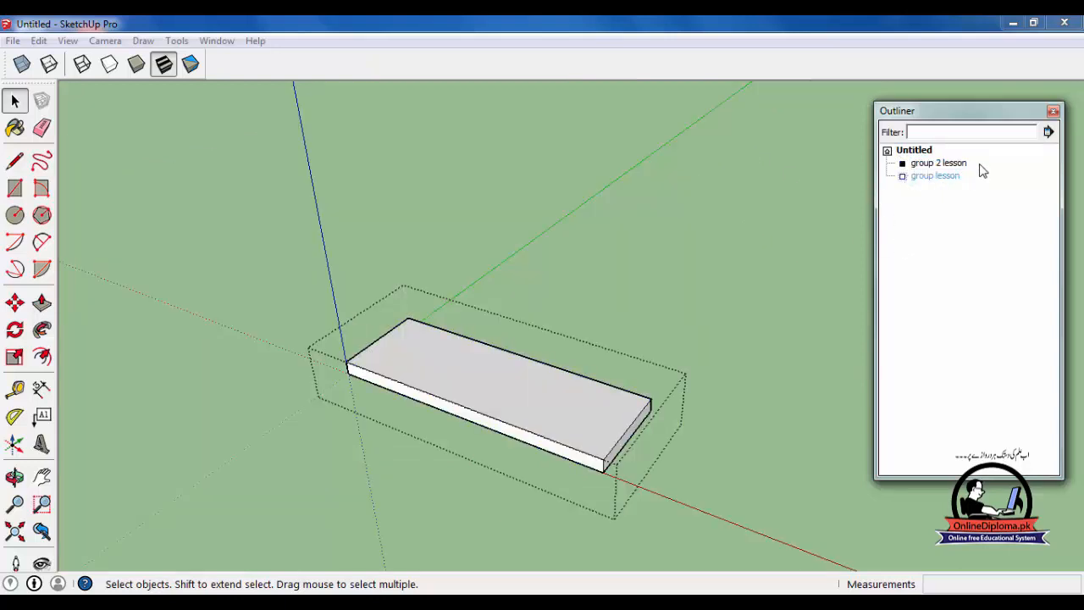
click(932, 154)
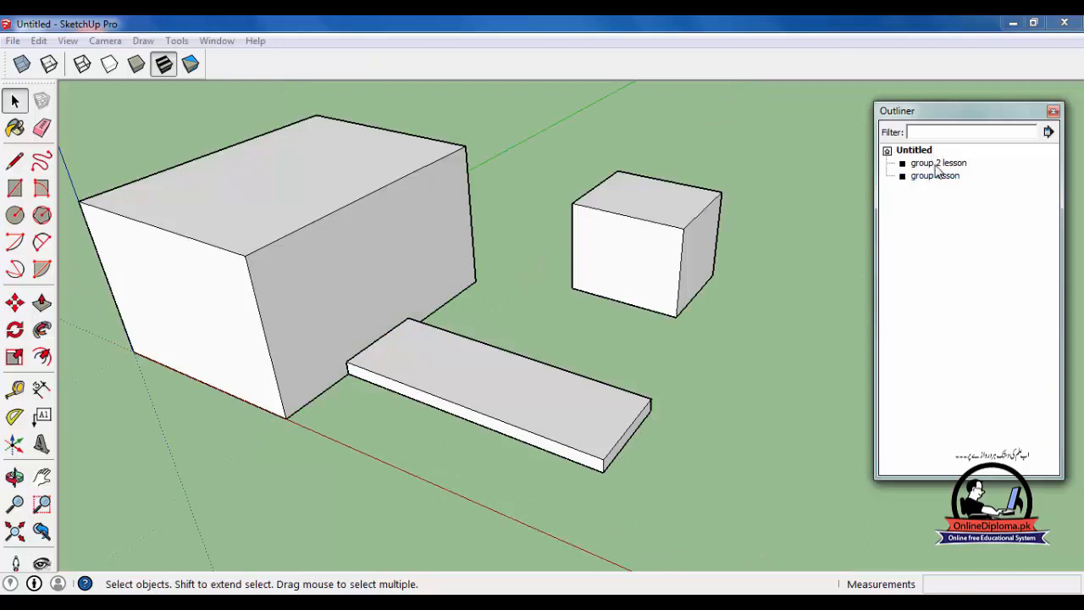
- Nest "group 2 lesson" inside "group lesson" in the Outliner and select the combined group
click(937, 166)
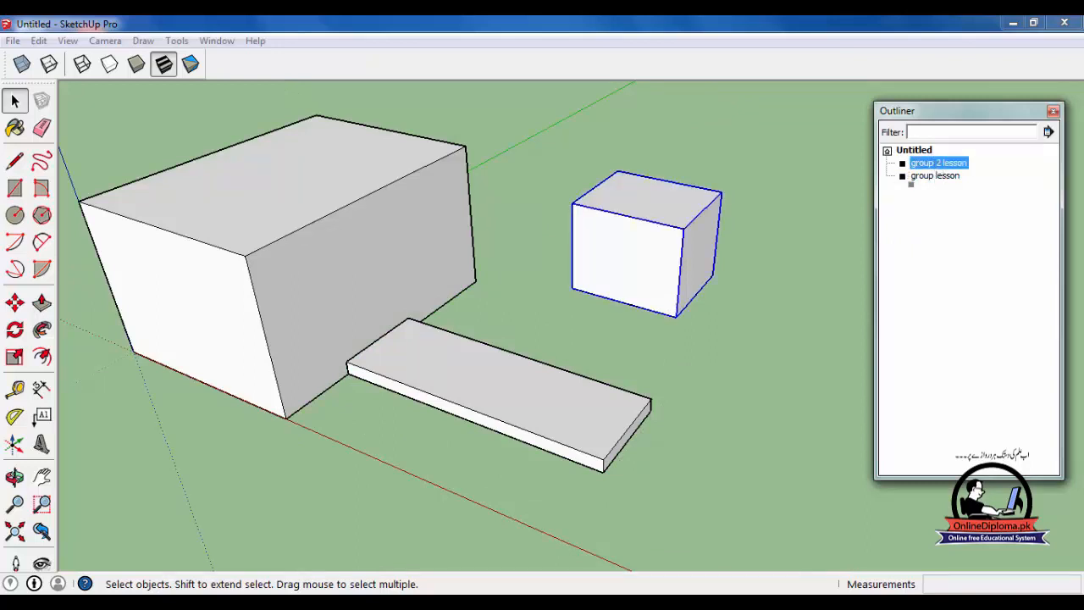
drag(918, 183, 932, 175)
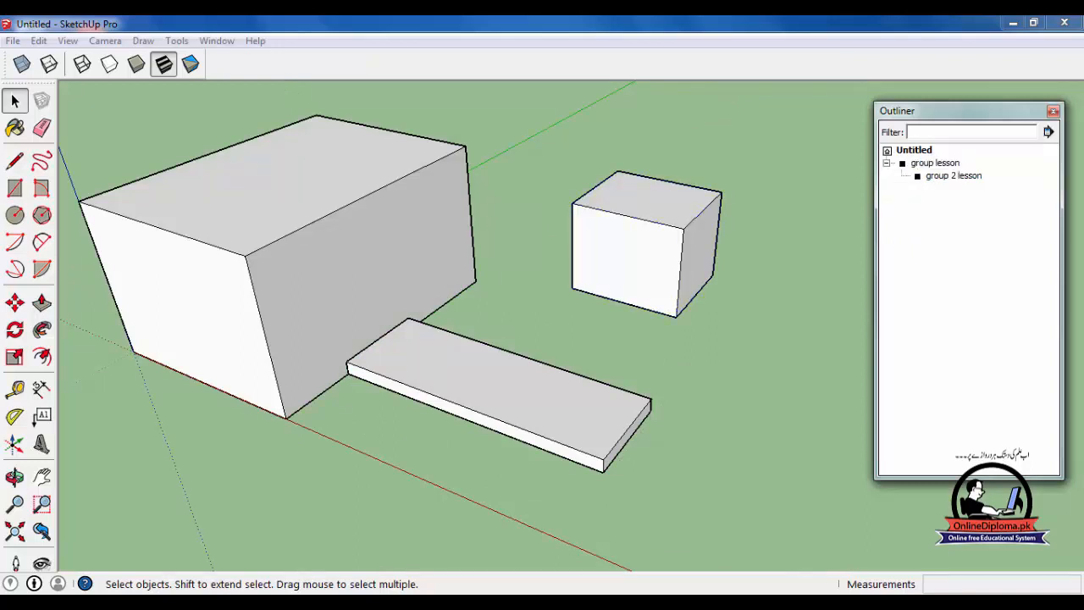
click(904, 166)
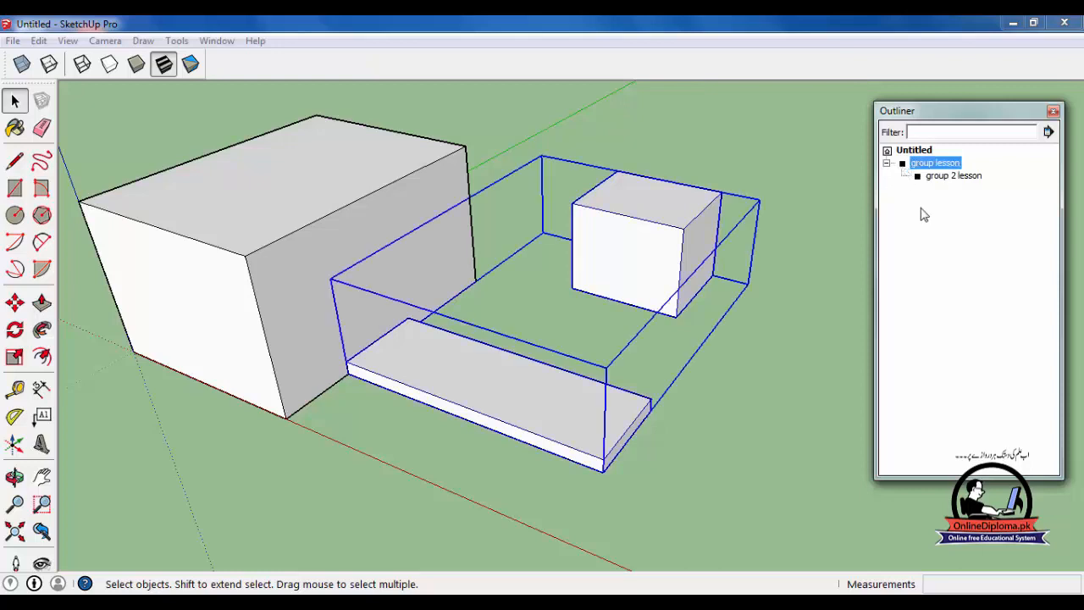
- Repeatedly open the combined "group lesson" for editing from the Outliner and close it again
click(940, 176)
click(935, 164)
double_click(905, 168)
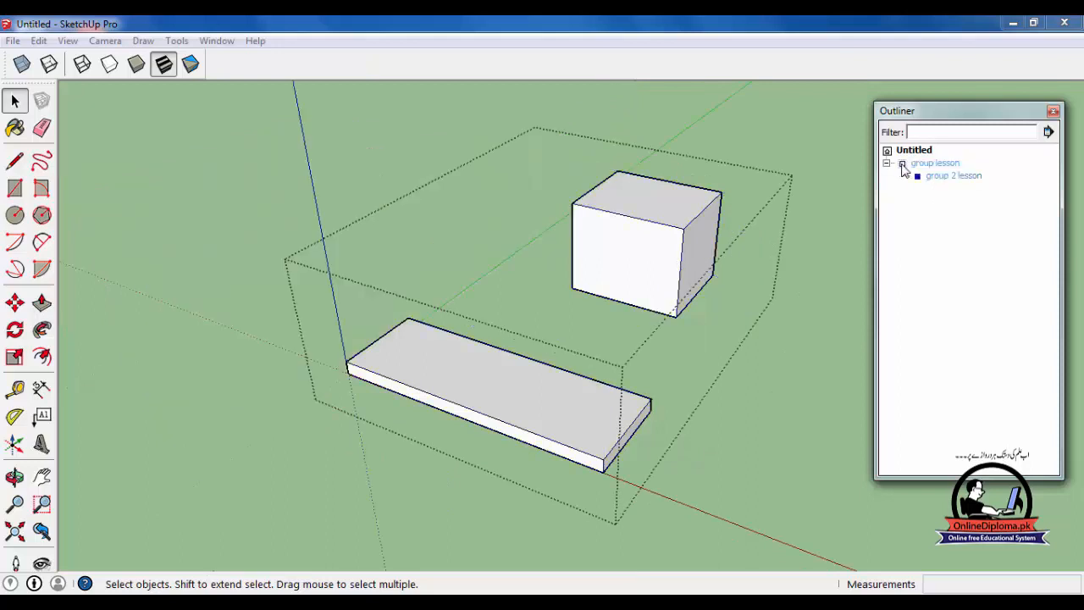
click(904, 166)
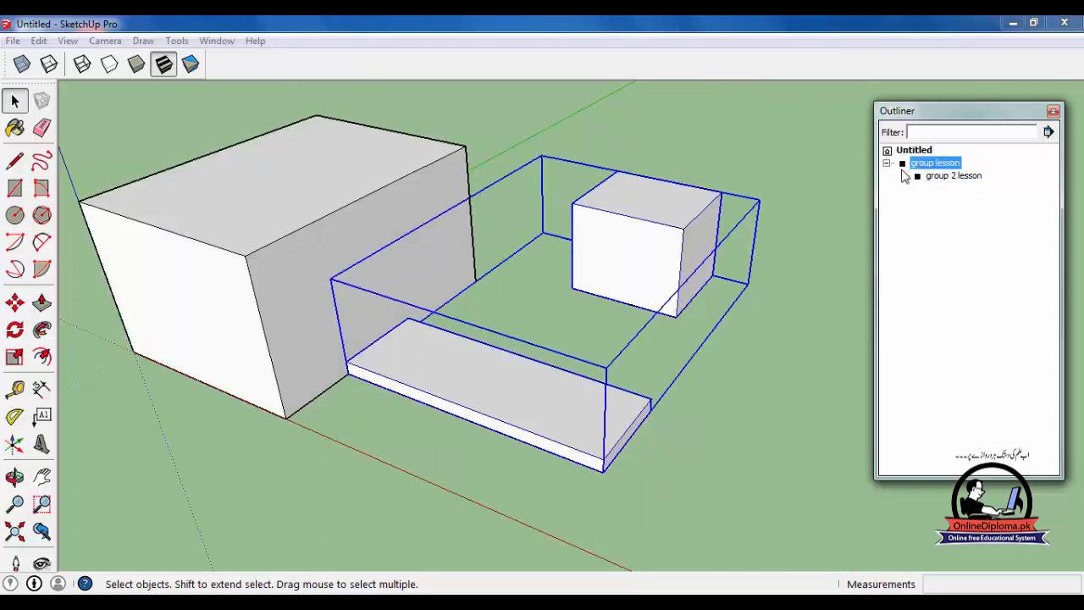
double_click(905, 167)
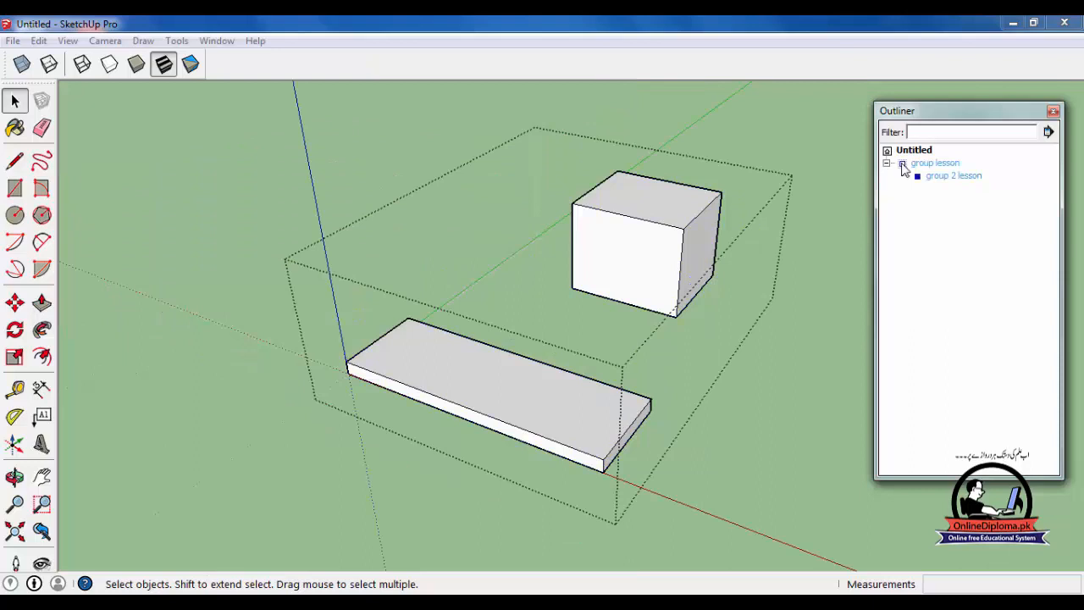
click(905, 167)
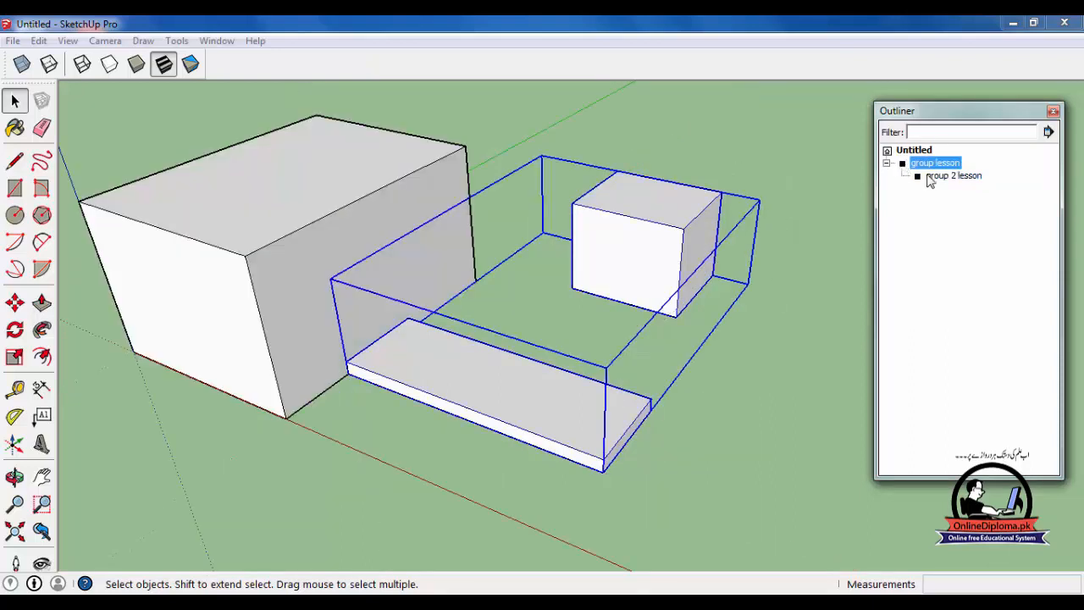
- Enter "group lesson" from the Outliner, select the nested "group 2 lesson" inside it and leave the outer group again
double_click(931, 176)
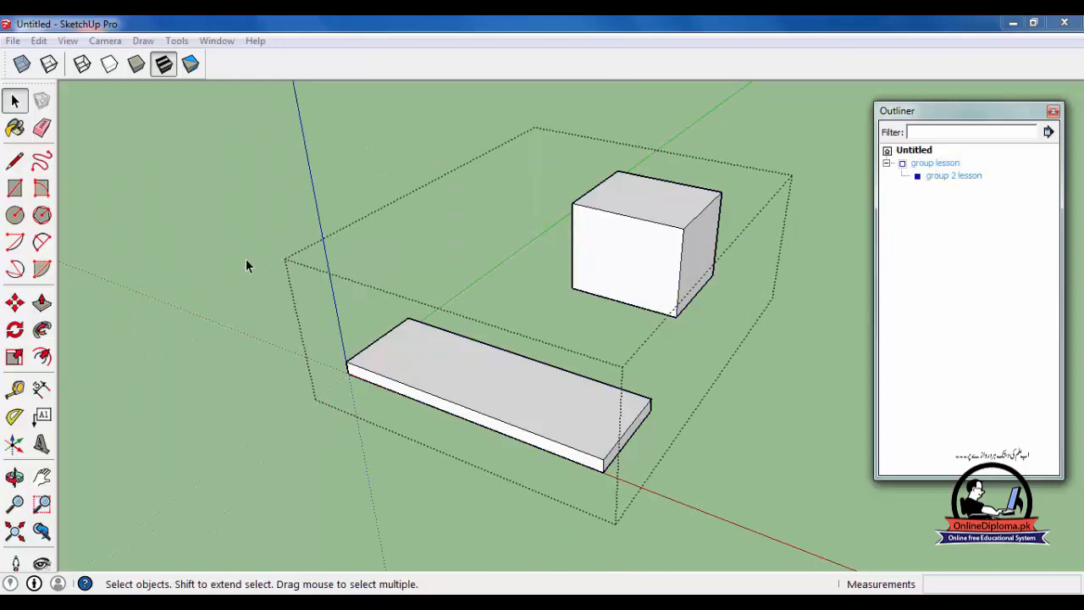
click(907, 169)
double_click(905, 169)
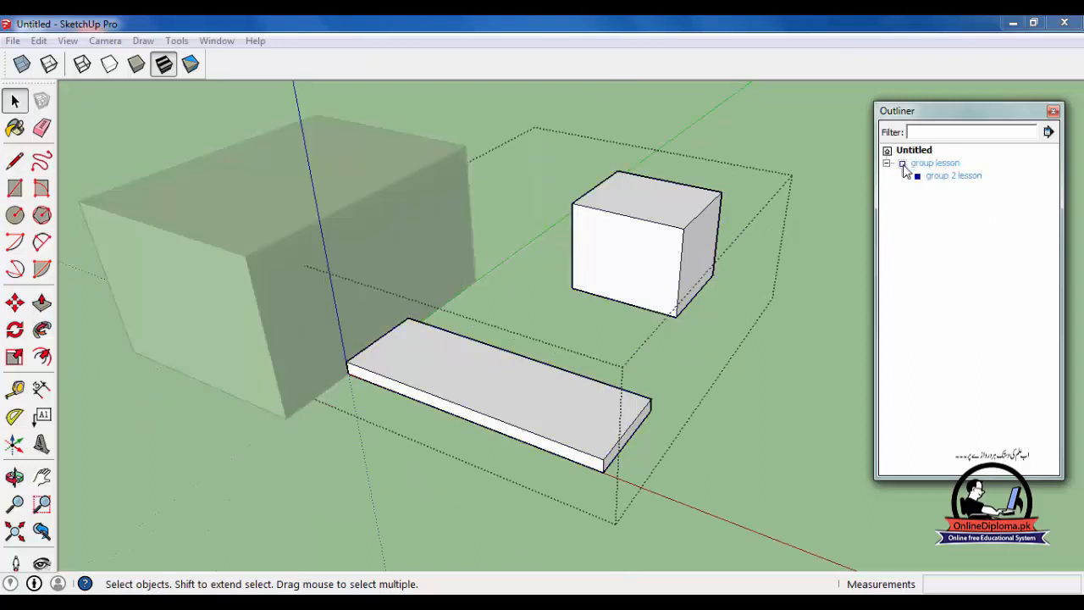
click(925, 179)
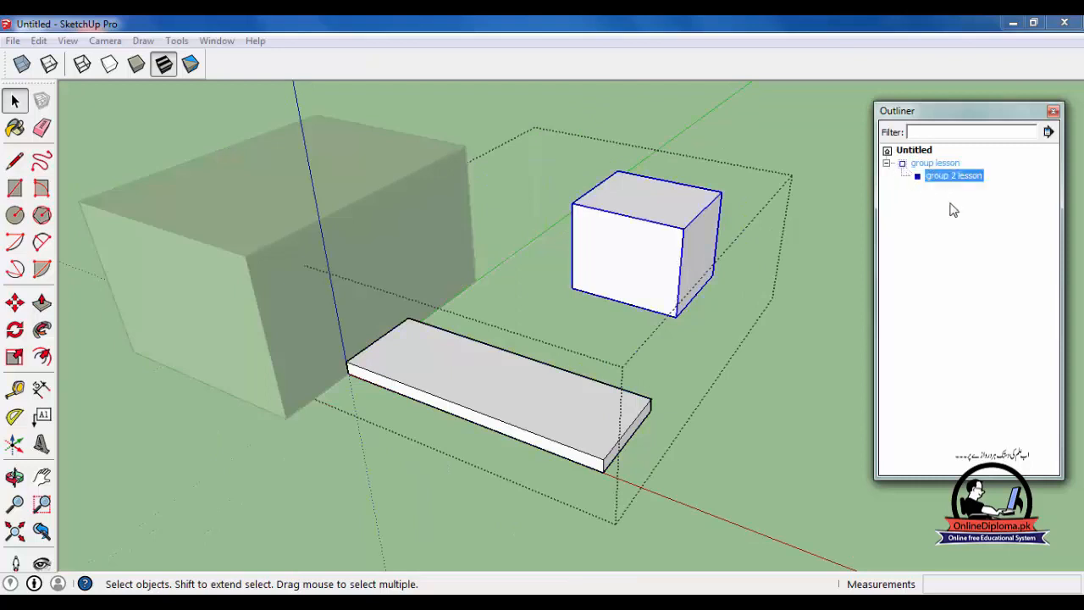
click(949, 203)
click(934, 165)
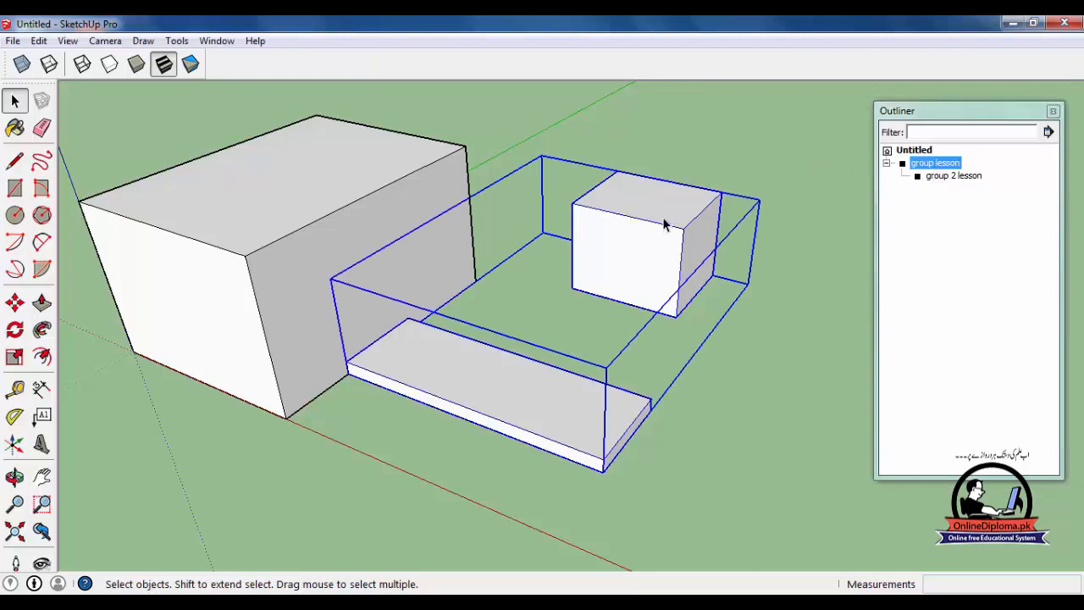
- Open the nested "group 2 lesson" for editing, select the small box's front face and step back out of both groups
click(957, 261)
double_click(969, 173)
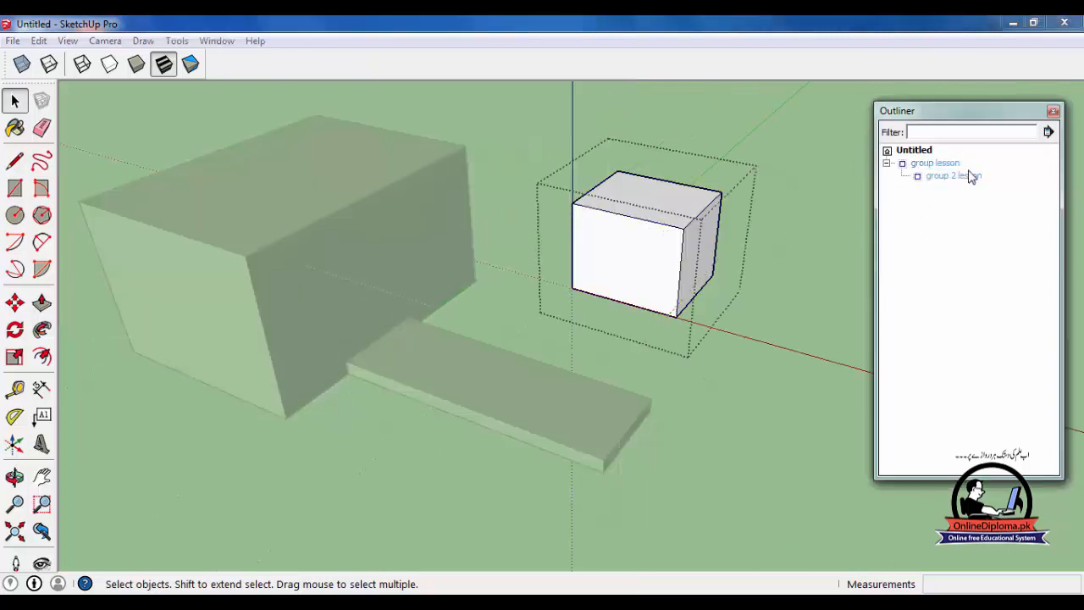
click(625, 246)
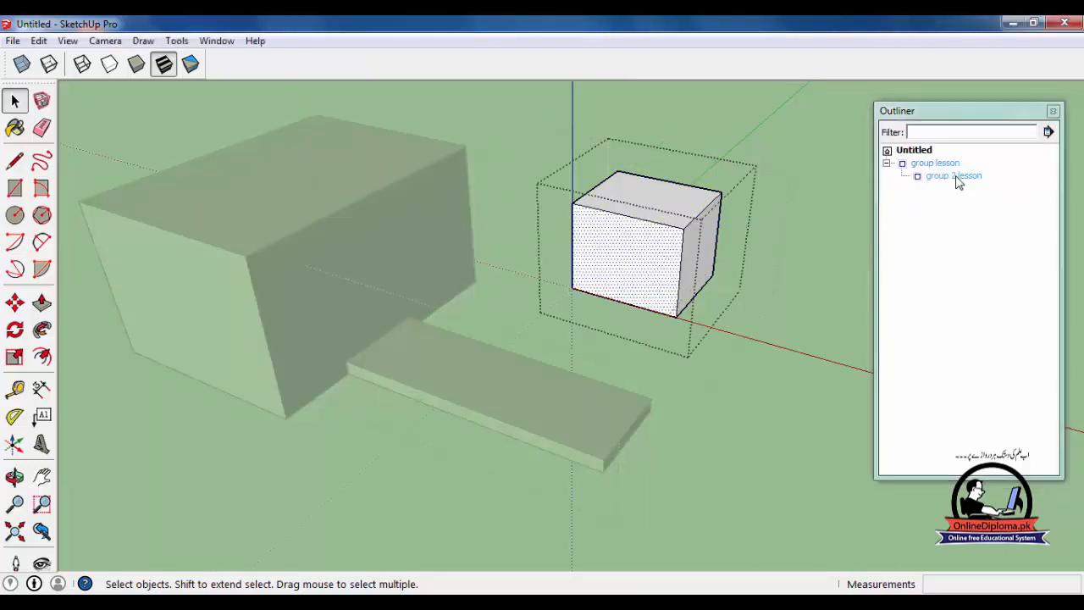
click(925, 179)
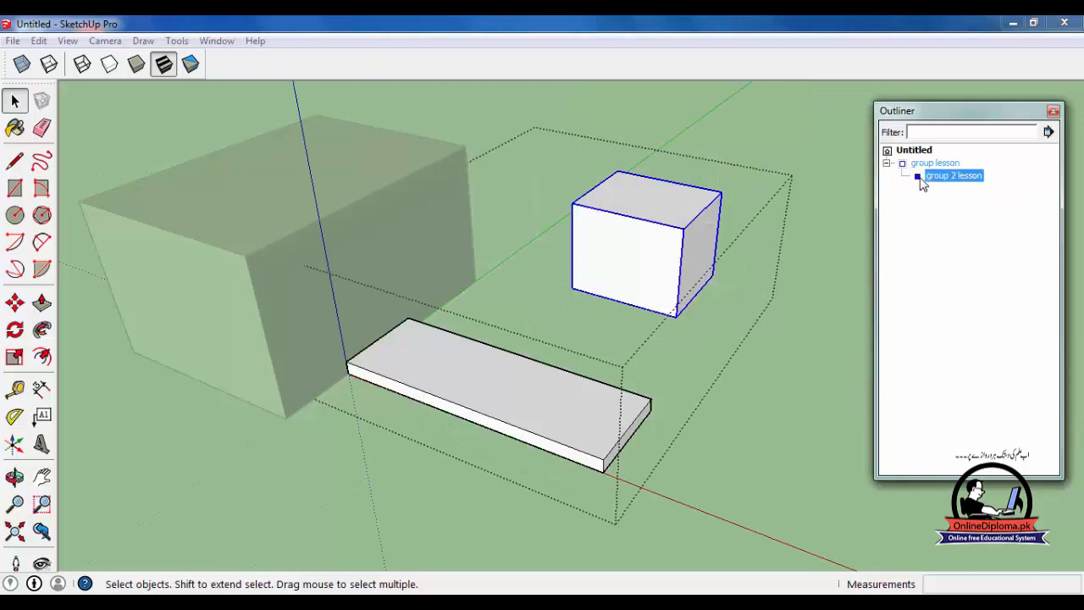
double_click(922, 179)
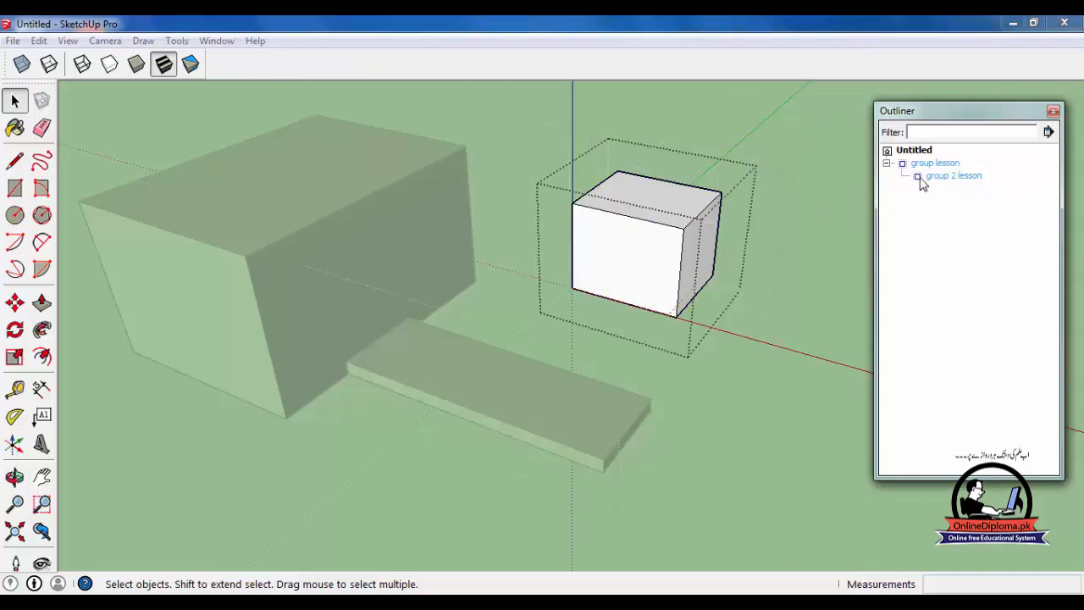
click(922, 179)
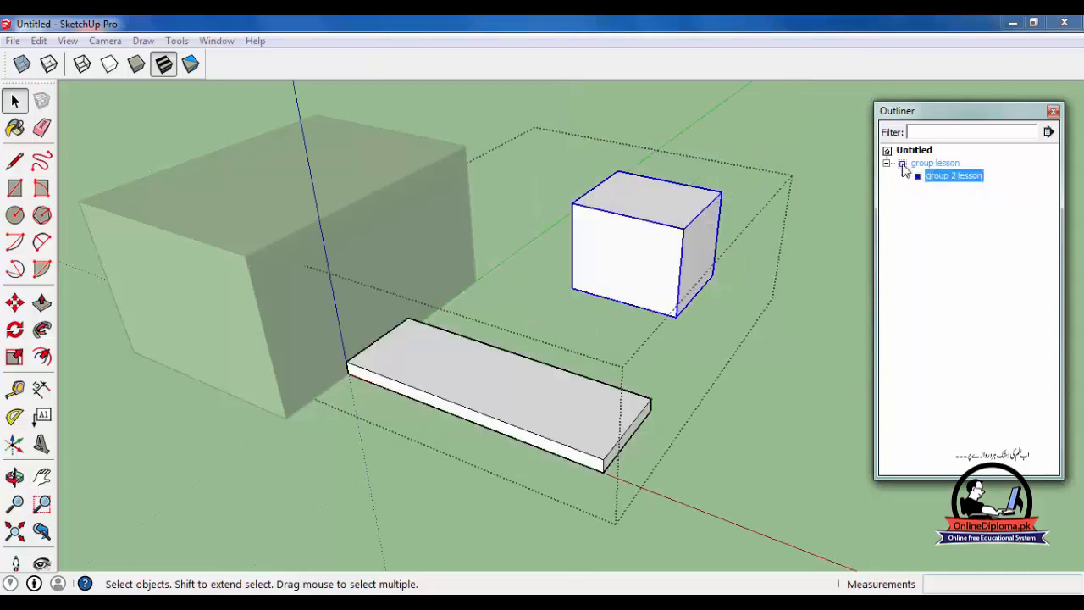
click(904, 166)
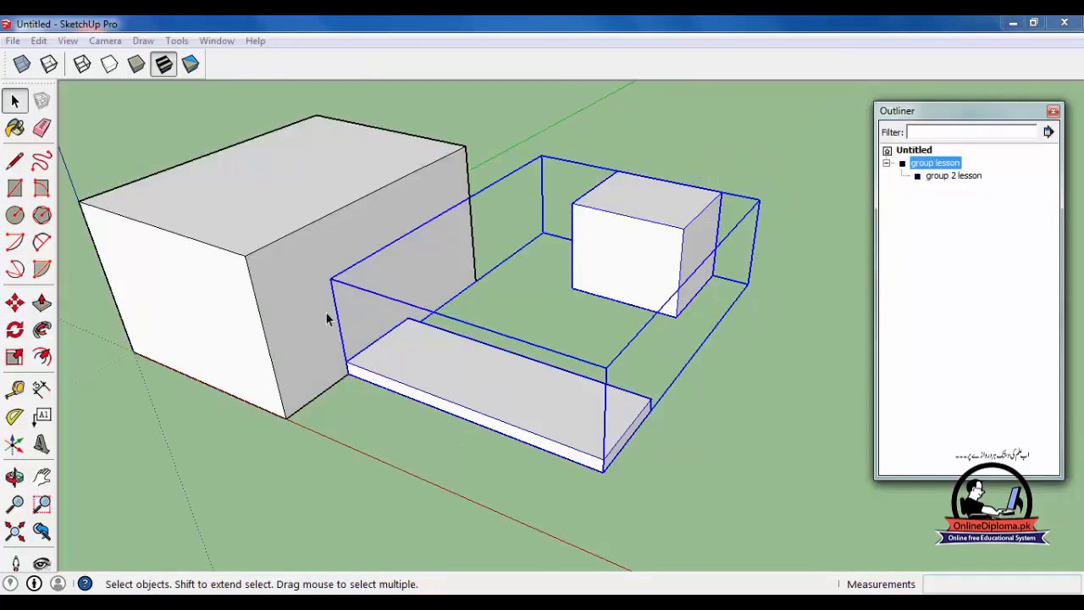
- Move "group 2 lesson" out of "group lesson" back to the model's top level in the Outliner and select it
click(979, 156)
click(967, 176)
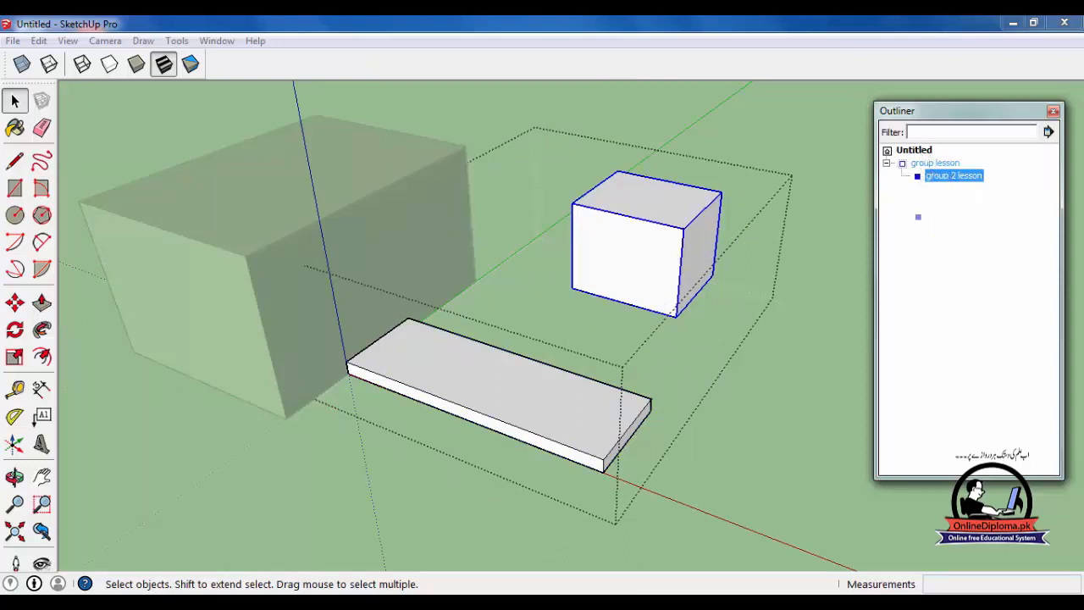
drag(893, 156, 887, 153)
drag(890, 152, 912, 146)
click(825, 272)
click(943, 181)
click(937, 176)
click(939, 163)
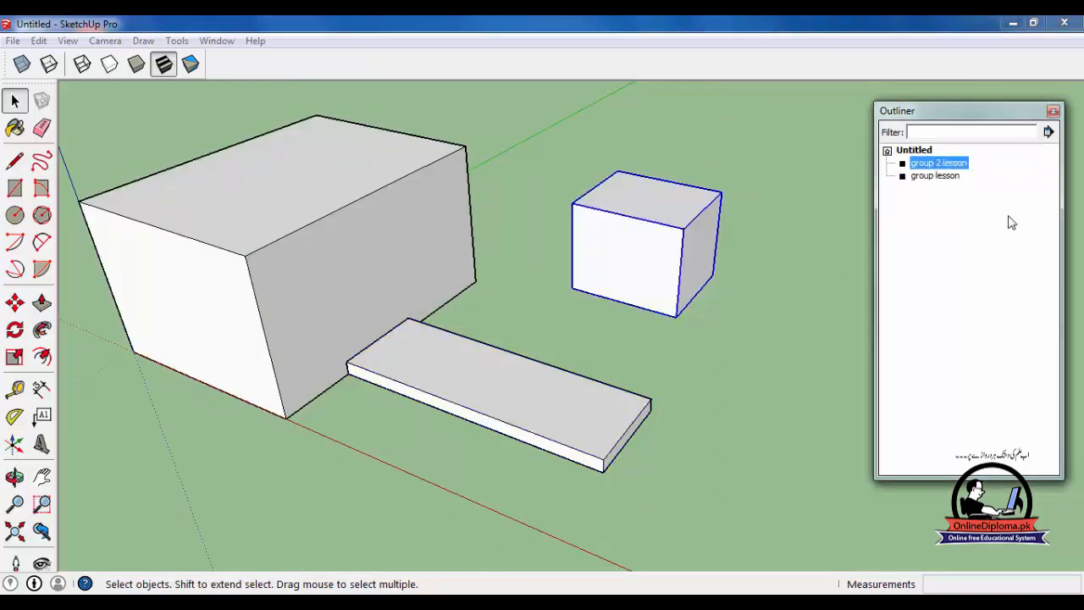